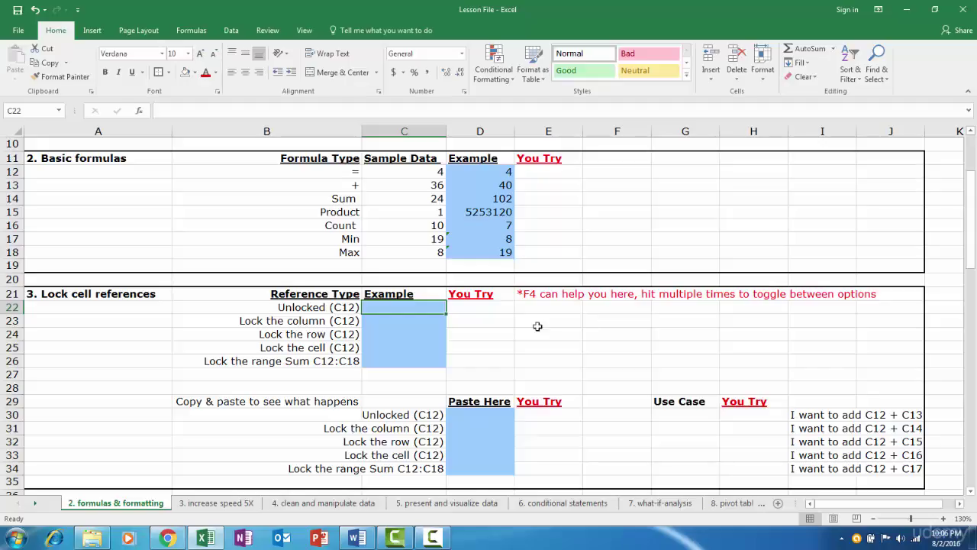
Step: Enter the unlocked reference =C12 in cell C22 of the lock cell references section
left_click_drag(470, 313, 481, 372)
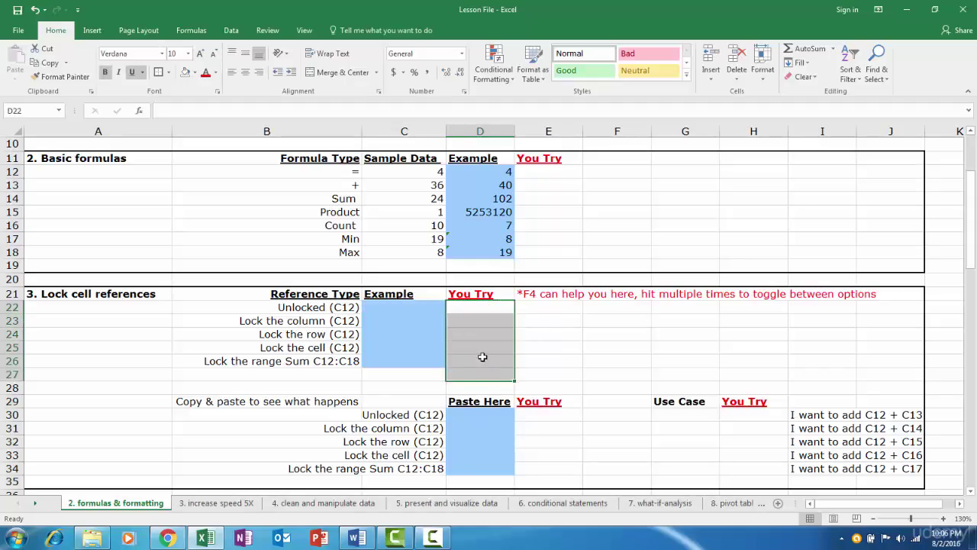
left_click(405, 308)
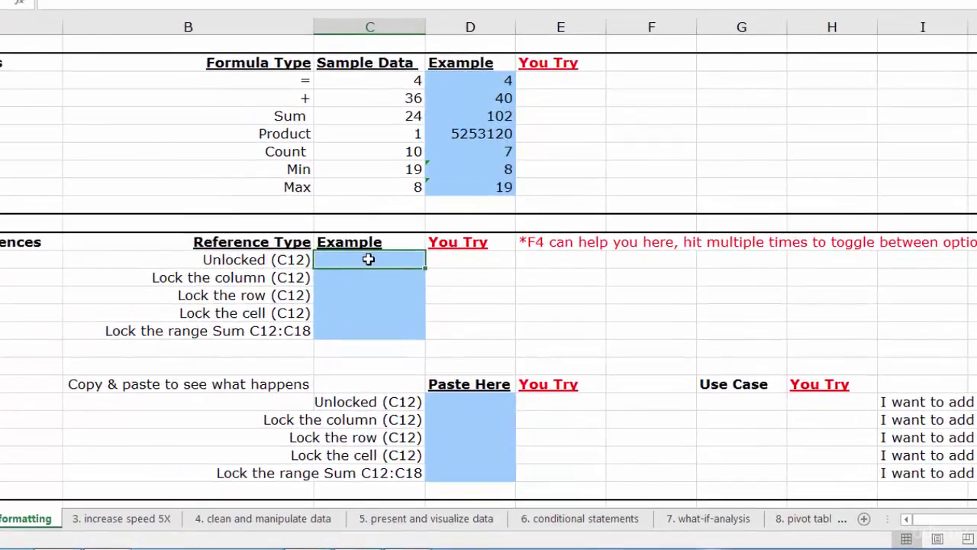
type("=")
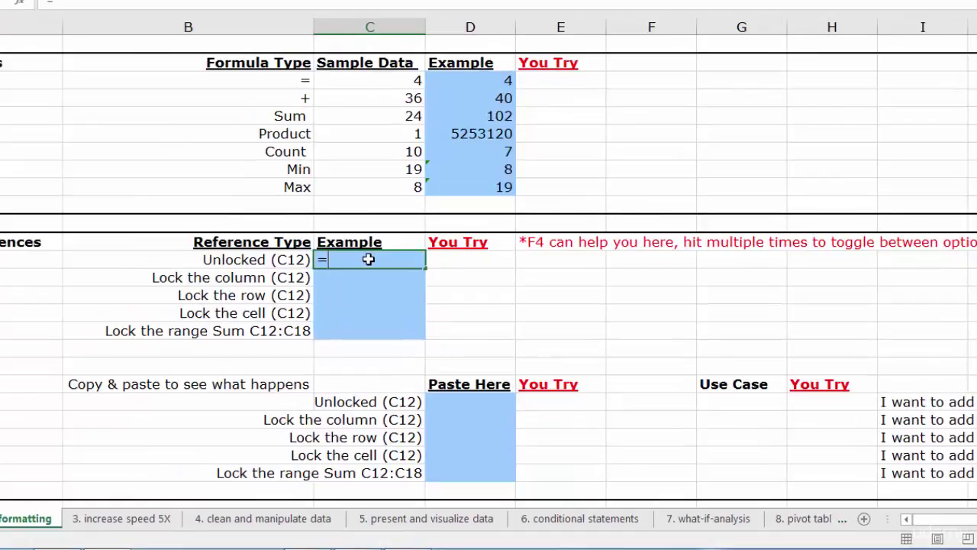
left_click(390, 80)
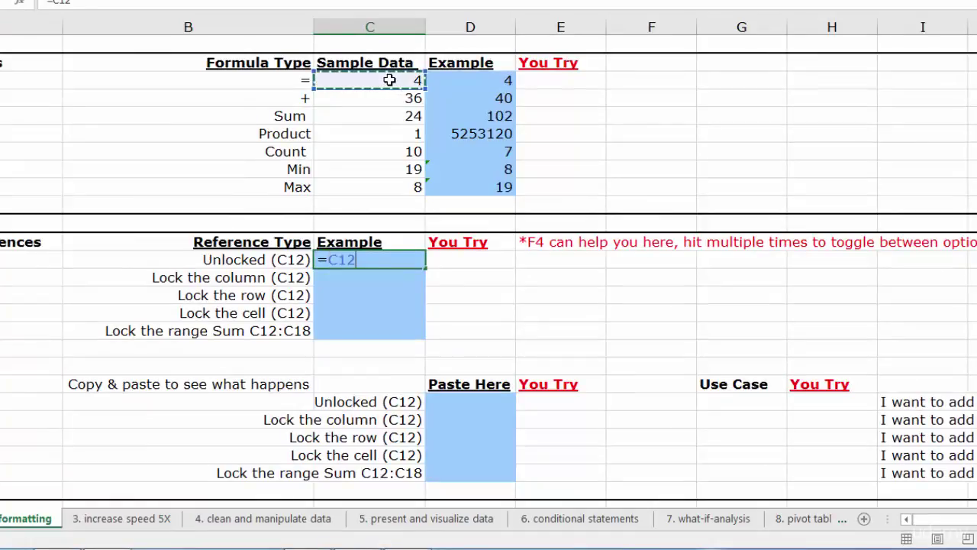
key("Return")
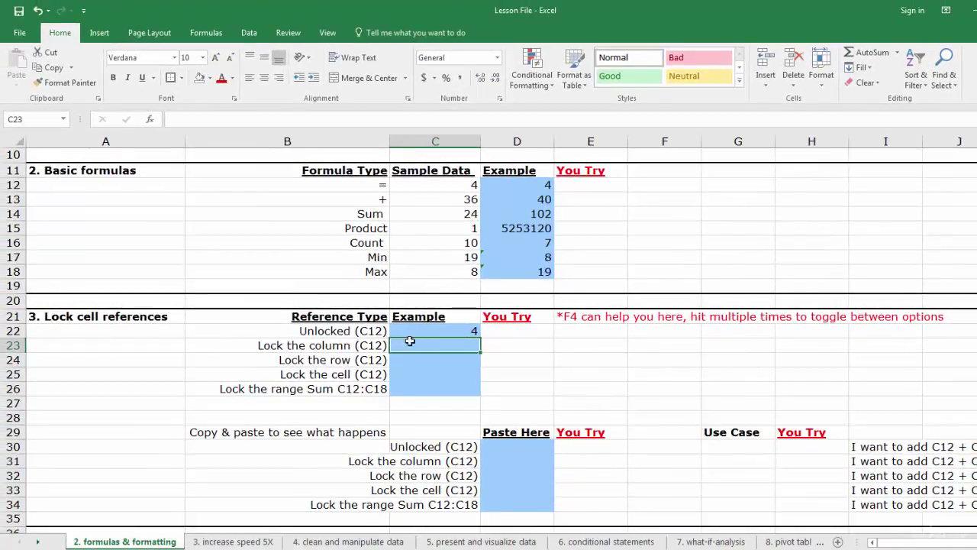
Step: Copy the unlocked reference from C22 to D30 and inspect the pasted formula
left_click(445, 329)
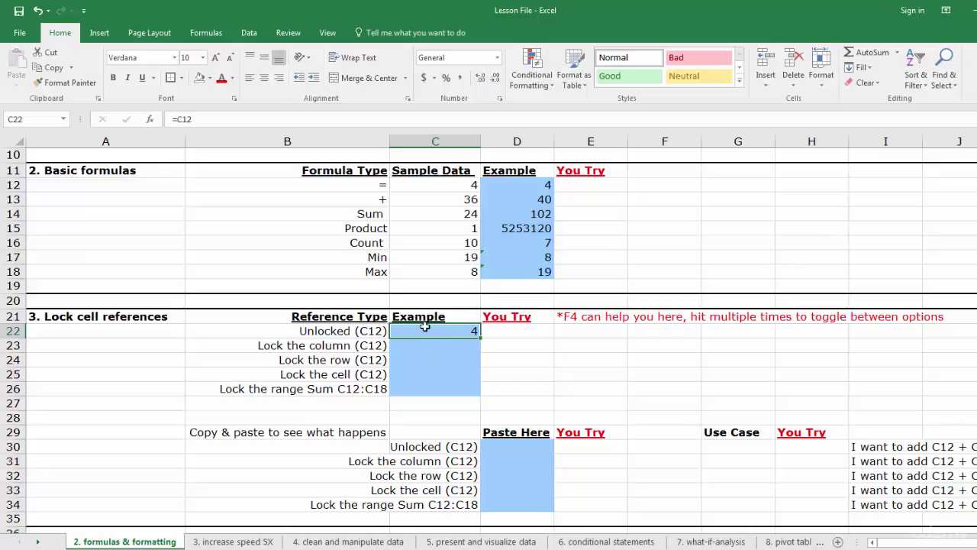
left_click(53, 68)
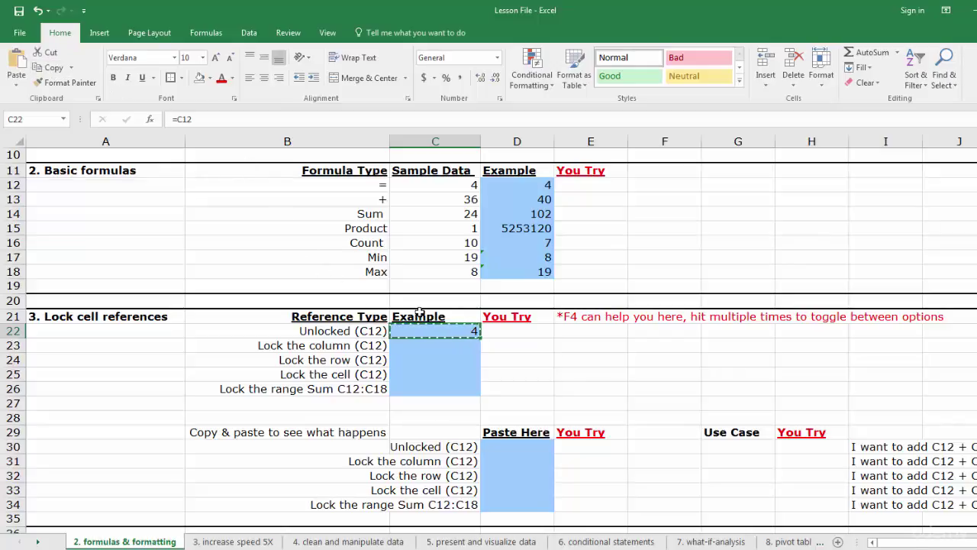
left_click(536, 446)
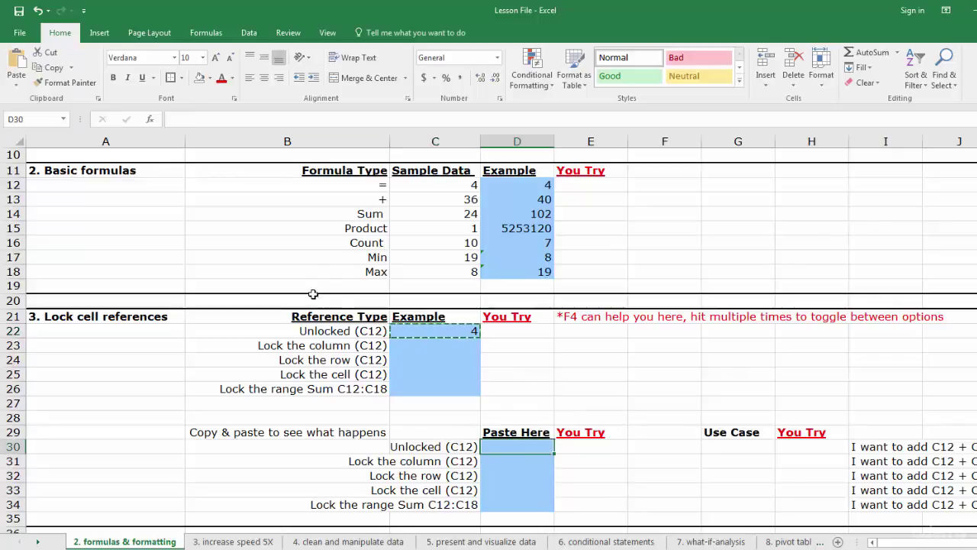
left_click(17, 60)
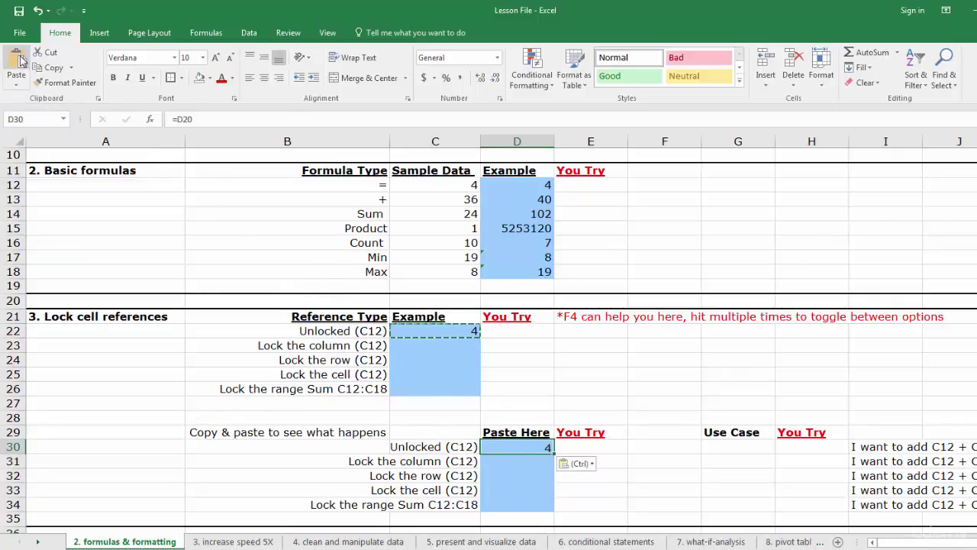
double_click(518, 447)
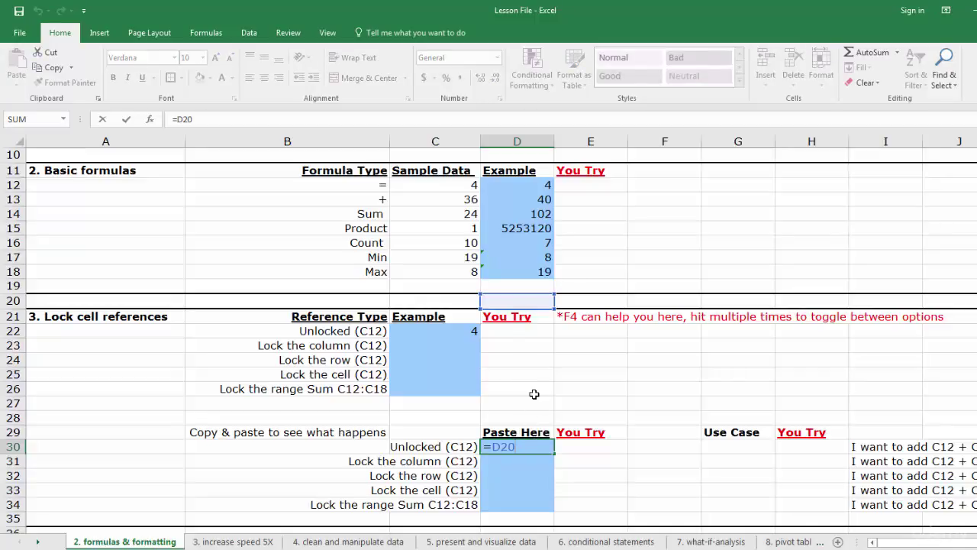
key("Return")
Step: Enter a reference to C12 in cell C23 with a dollar sign before the column letter
left_click(454, 344)
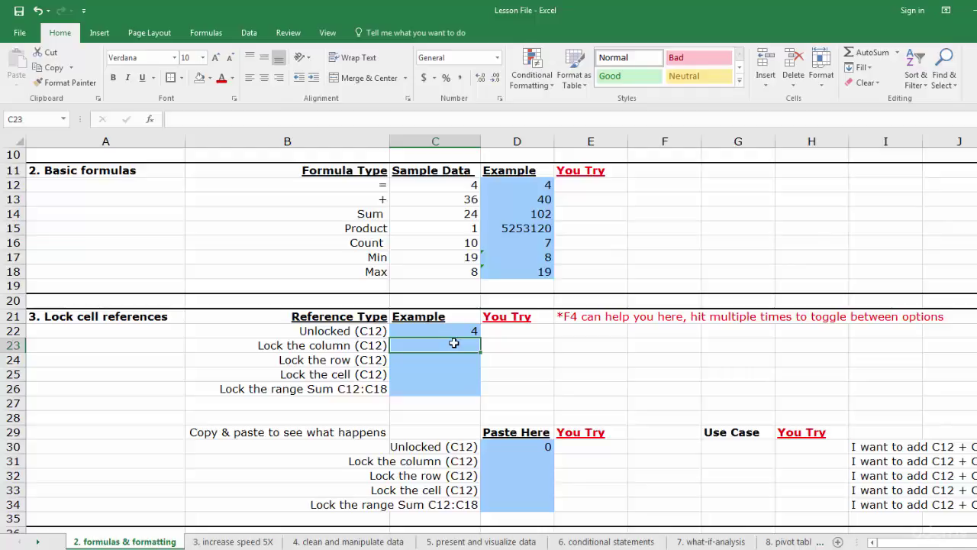
type("=")
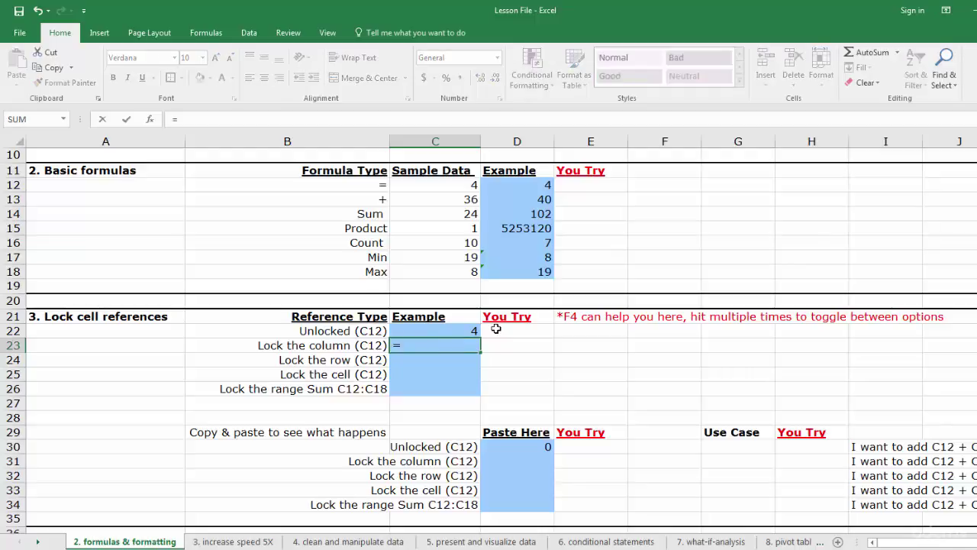
scroll(473, 290, "up", 1)
left_click(458, 226)
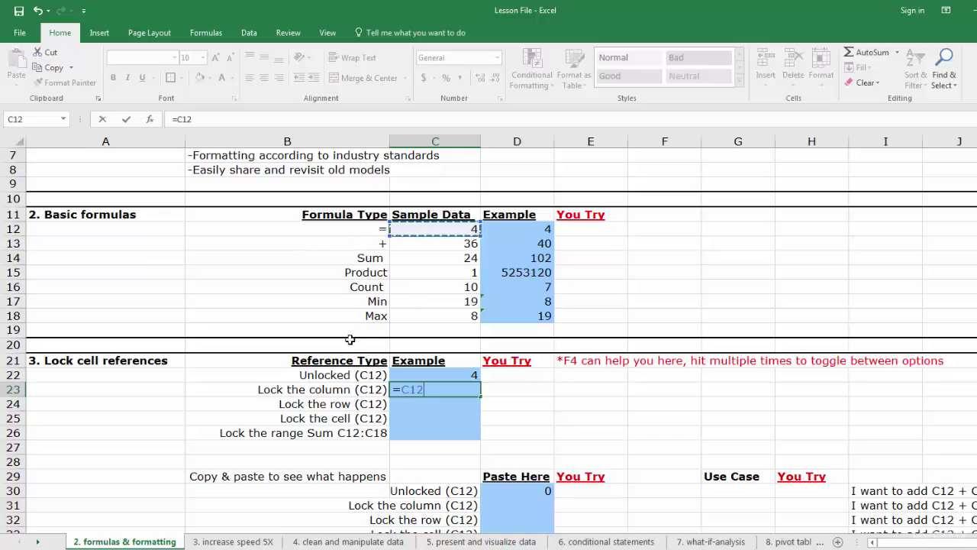
left_click(405, 390)
type("$")
key("Return")
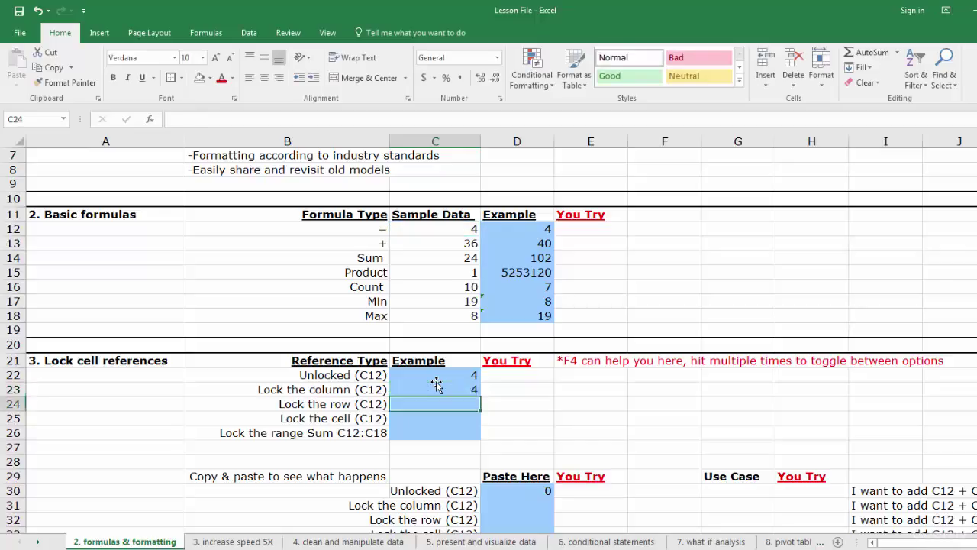
Step: Re-enter the C23 formula as =$C12, cycling the reference lock through its options to column only
left_click(436, 383)
type("=")
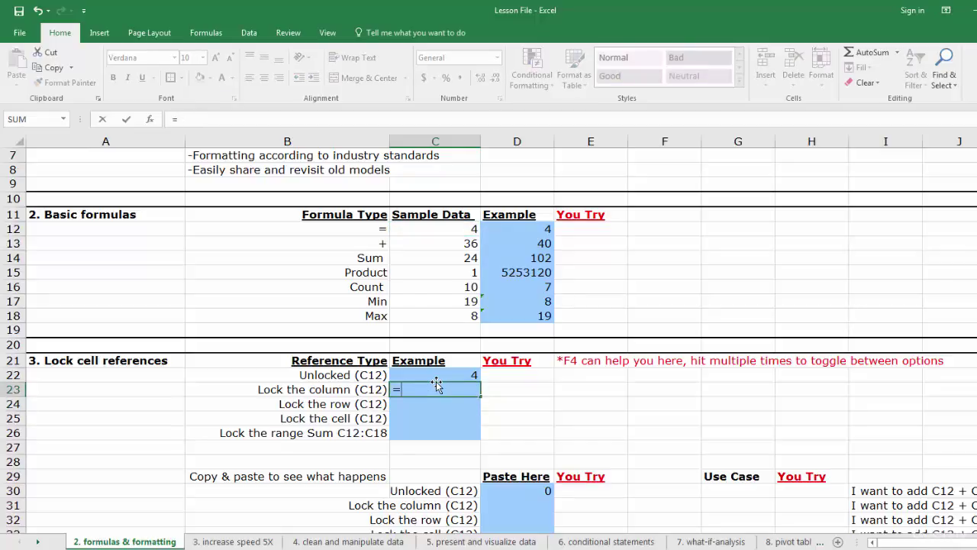
left_click(451, 227)
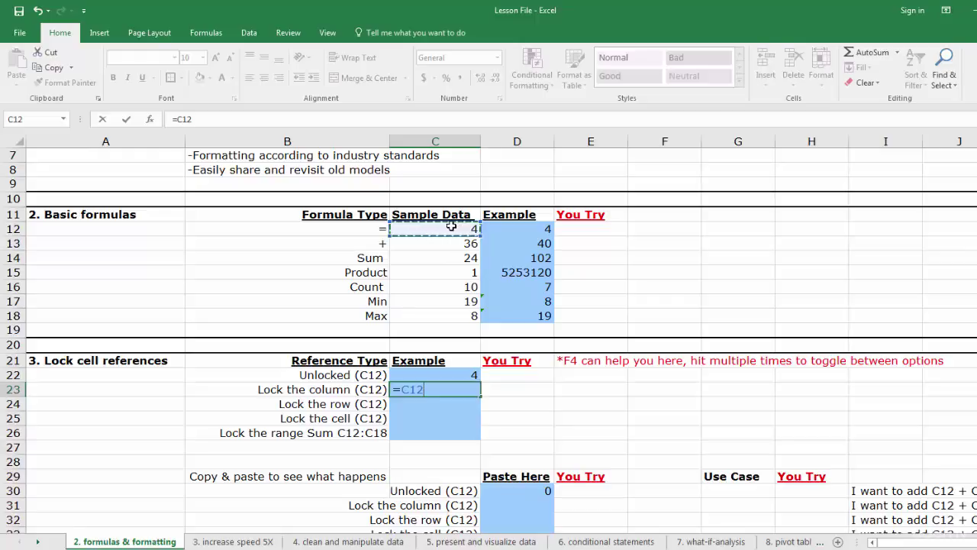
key("F4")
key("F4")
key("F4")
key("Return")
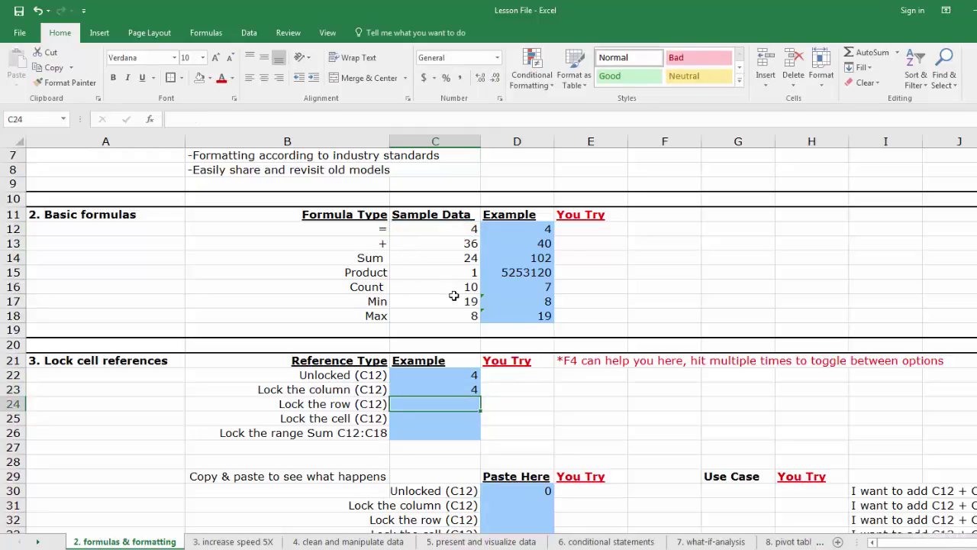
Step: Copy the column-locked reference from C23 to D31 and inspect which cell the pasted formula points to
left_click(453, 385)
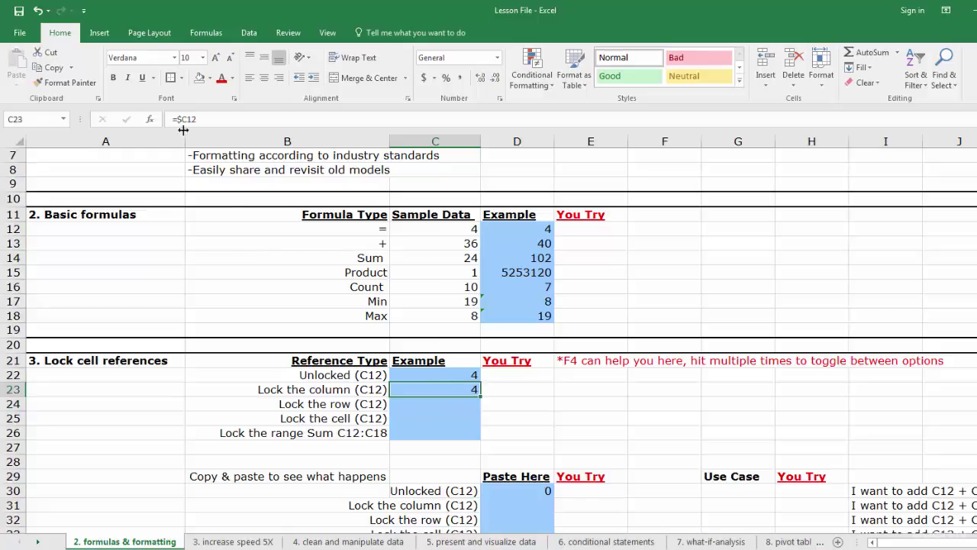
left_click(52, 67)
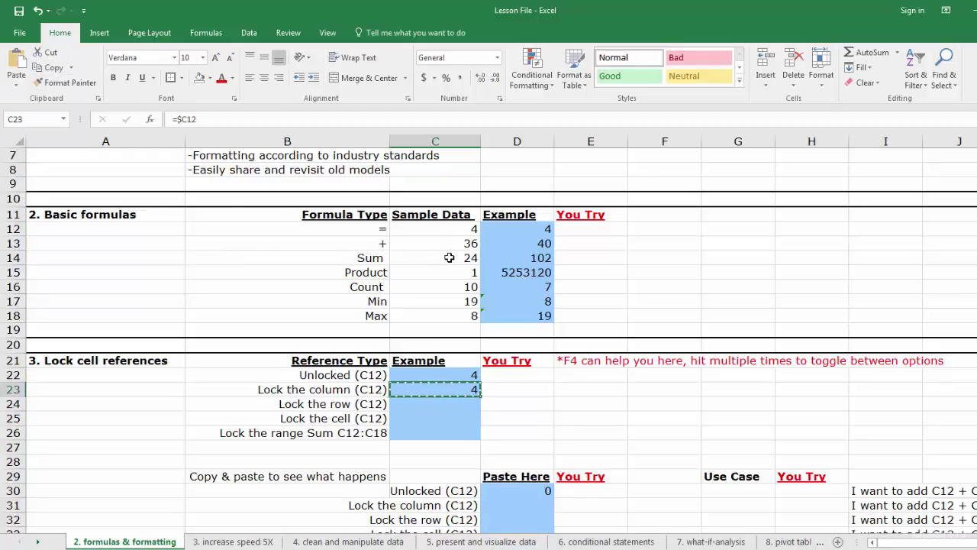
scroll(432, 260, "down", 1)
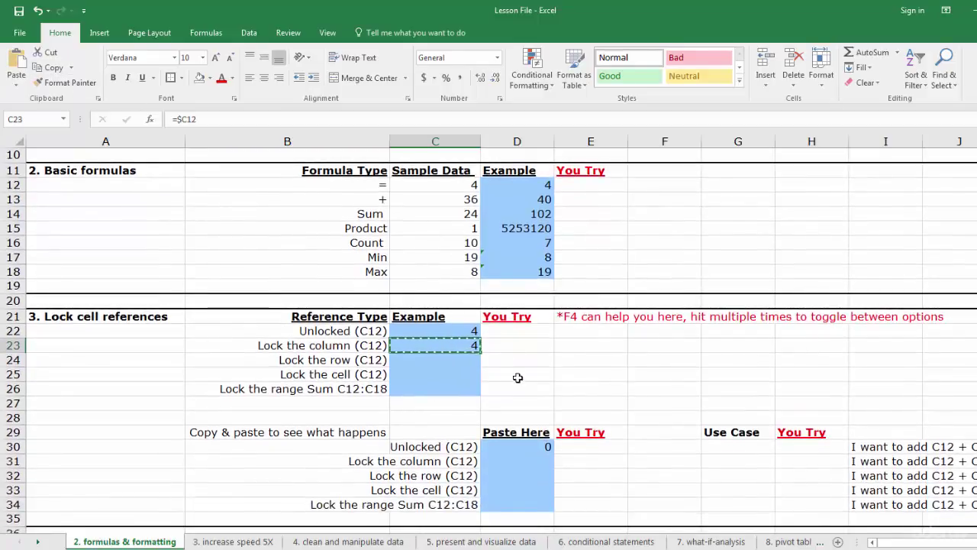
left_click(534, 460)
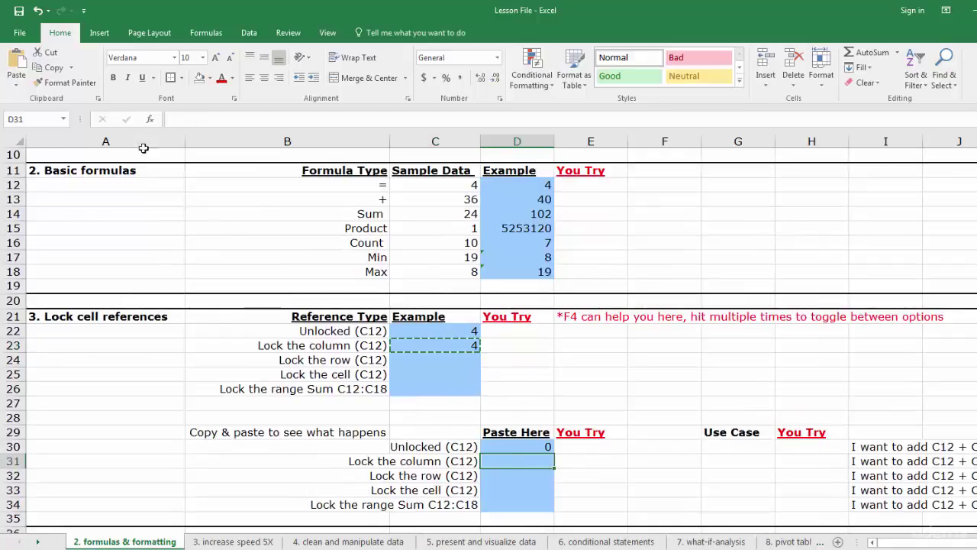
left_click(16, 62)
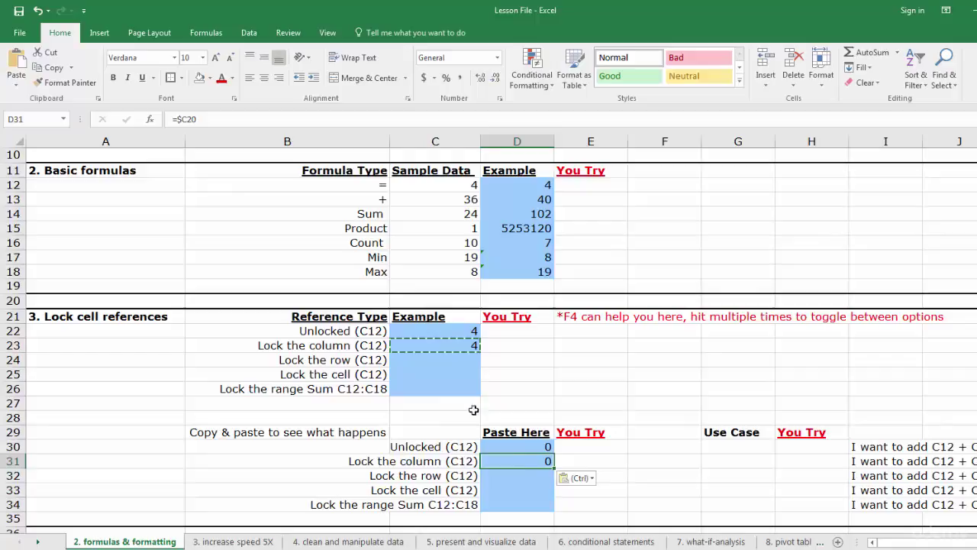
double_click(524, 462)
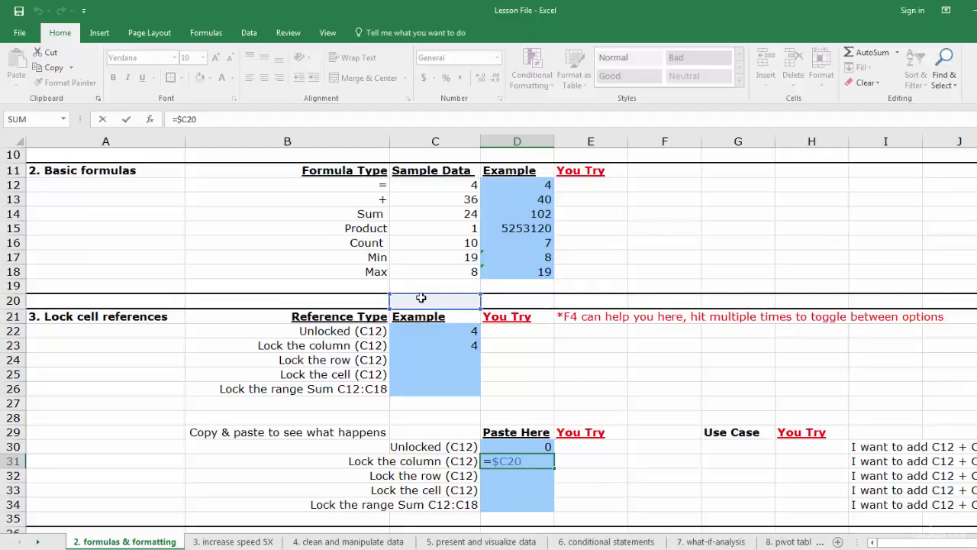
key("ctrl+Return")
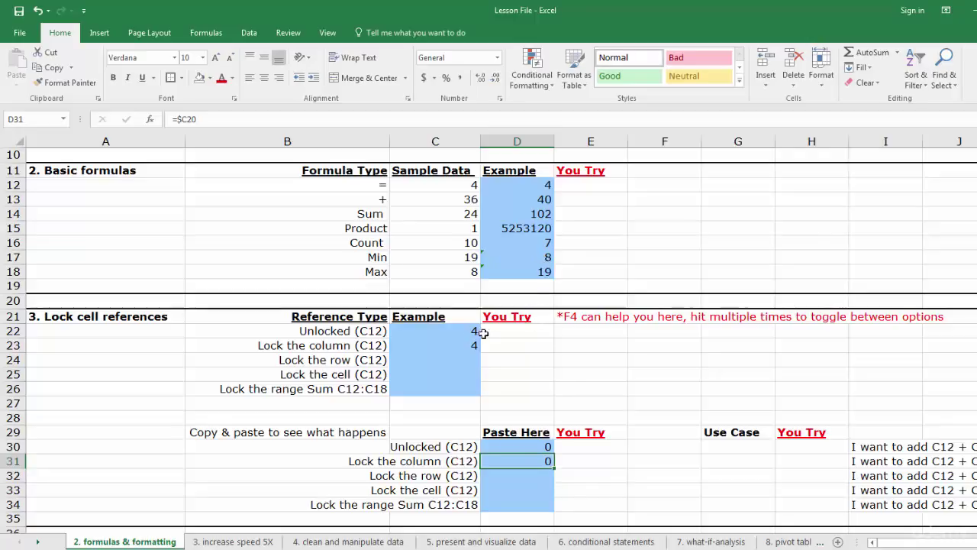
Step: Enter the row-locked reference =C$12 in cell C24
left_click(455, 358)
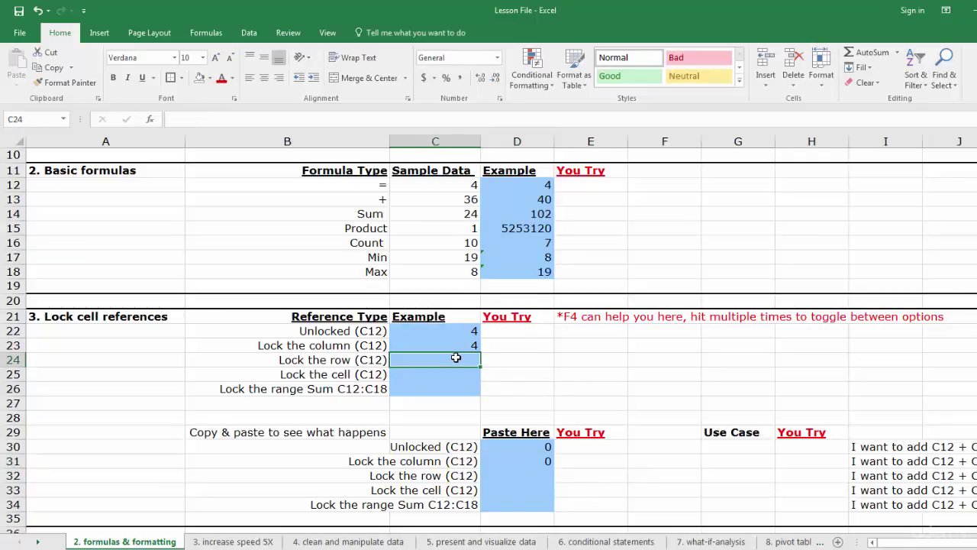
type("=")
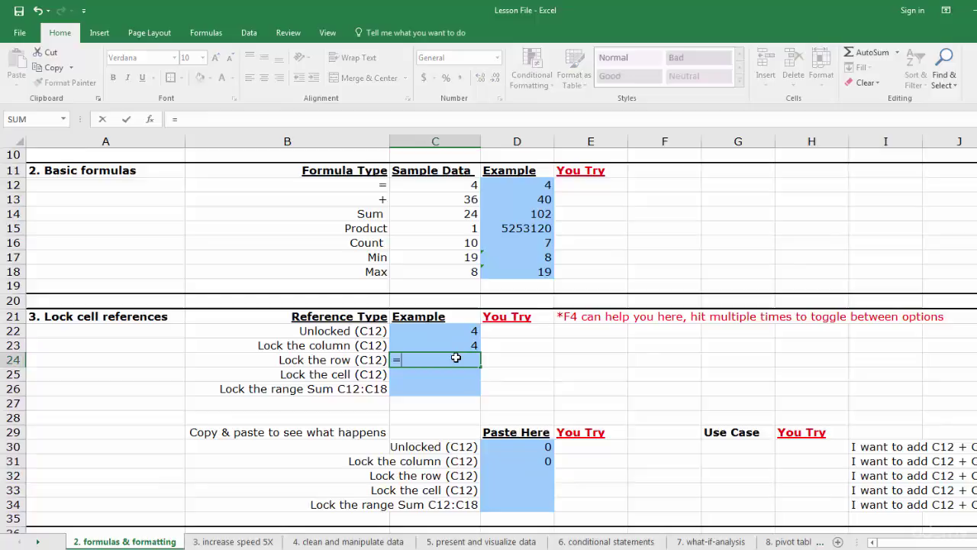
left_click(445, 184)
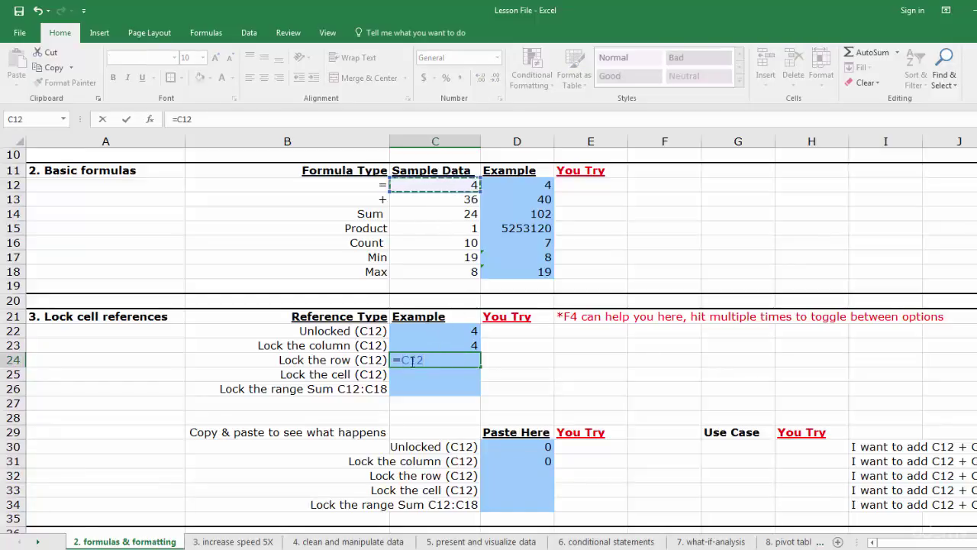
key("F4")
key("F4")
key("Return")
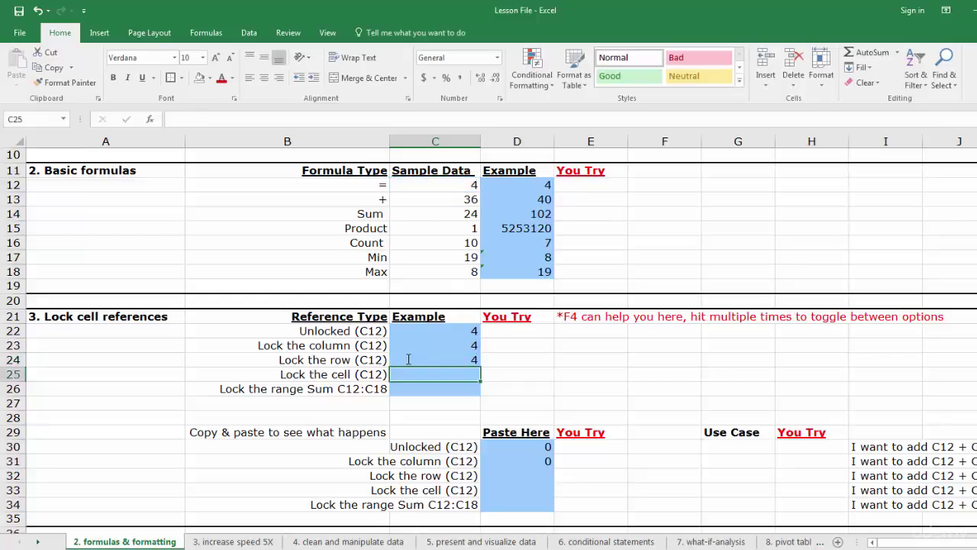
Step: Copy the row-locked reference from C24 to D32 and inspect the pasted formula without changing it
left_click(409, 359)
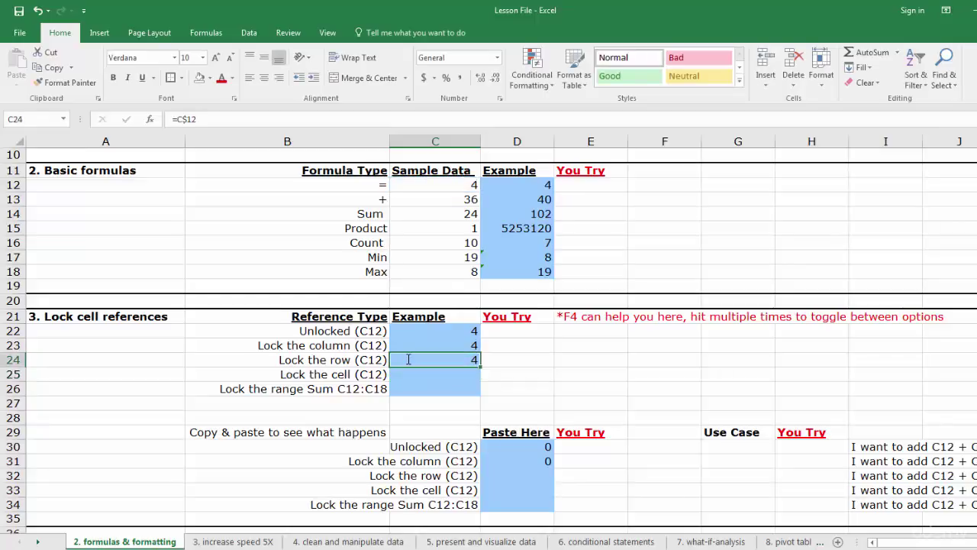
left_click(55, 68)
left_click(545, 475)
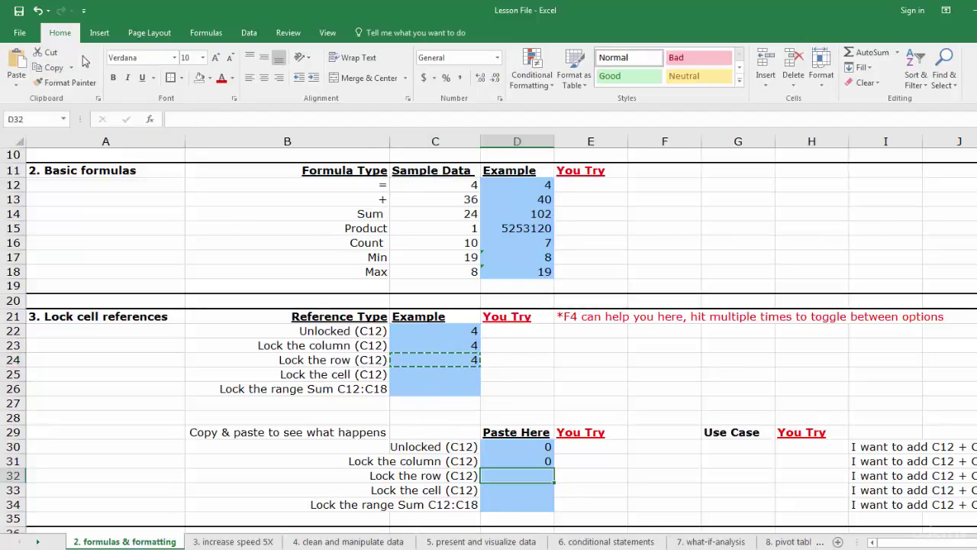
left_click(16, 63)
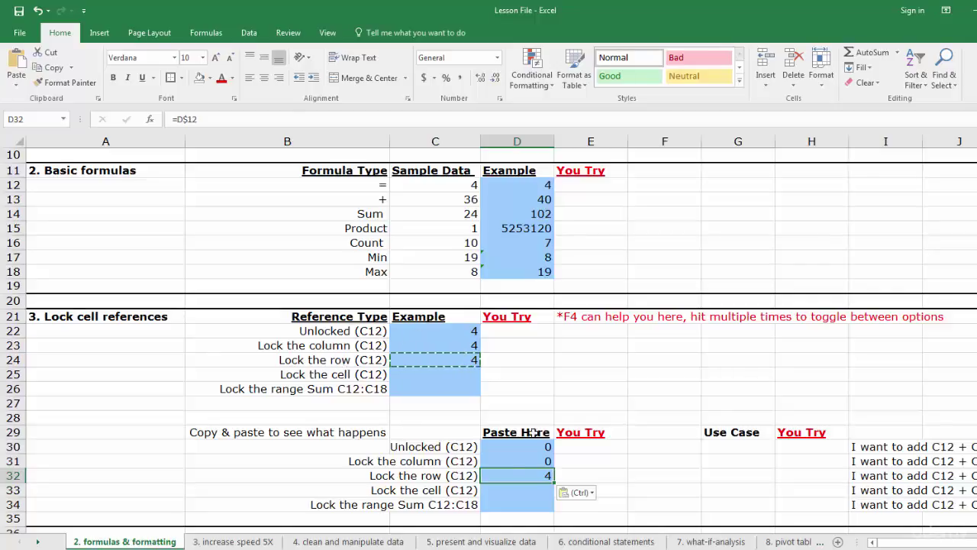
double_click(517, 475)
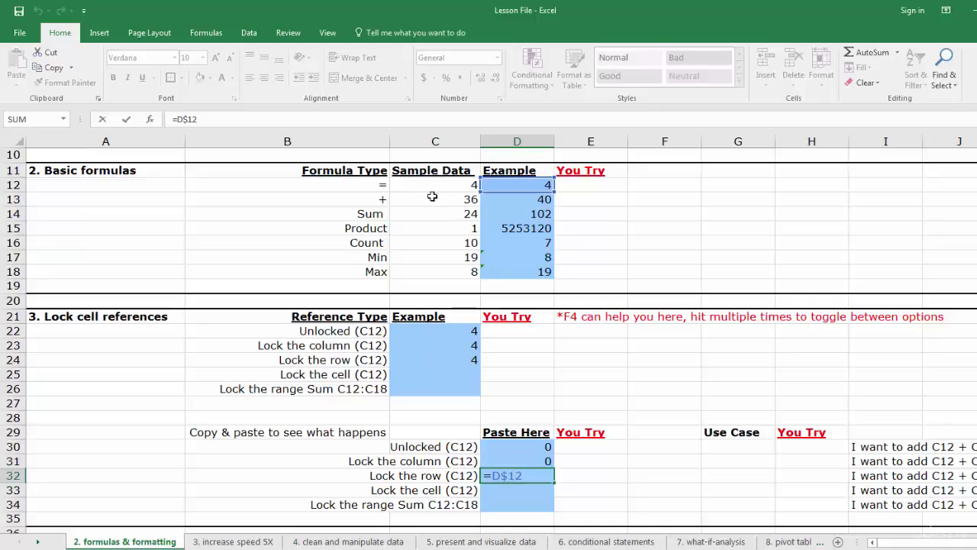
scroll(549, 331, "down", 1)
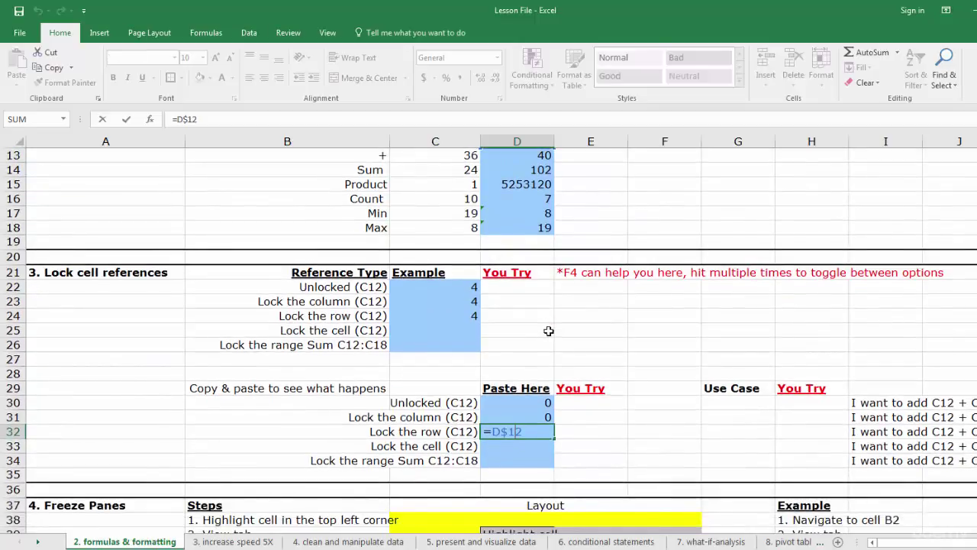
key("Escape")
scroll(488, 338, "up", 1)
Step: Enter the fully locked reference =$C$12 in cell C25
left_click(453, 367)
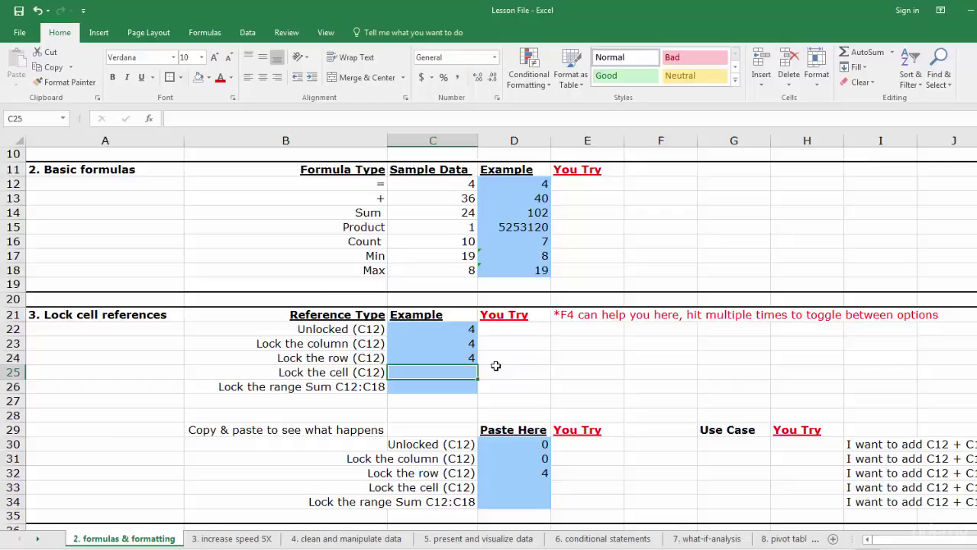
type("=")
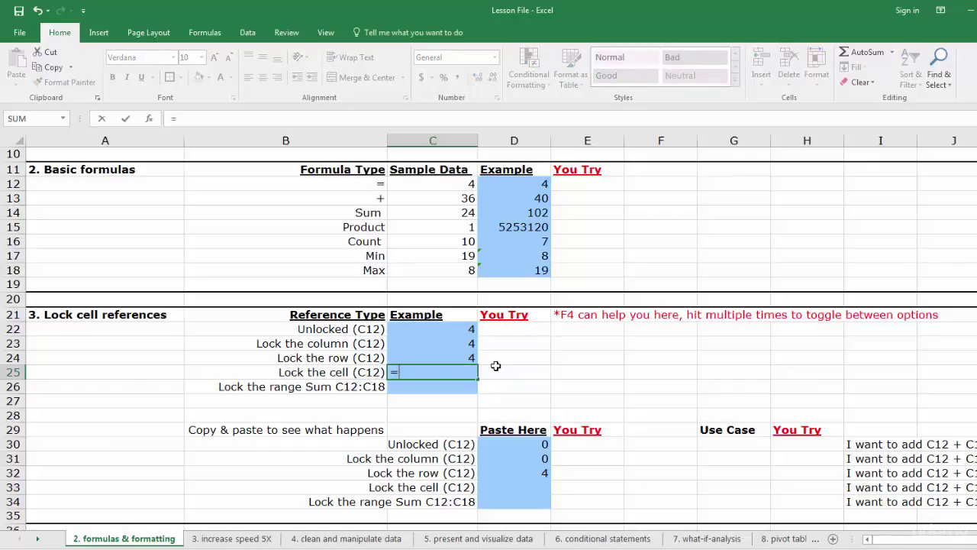
left_click(451, 184)
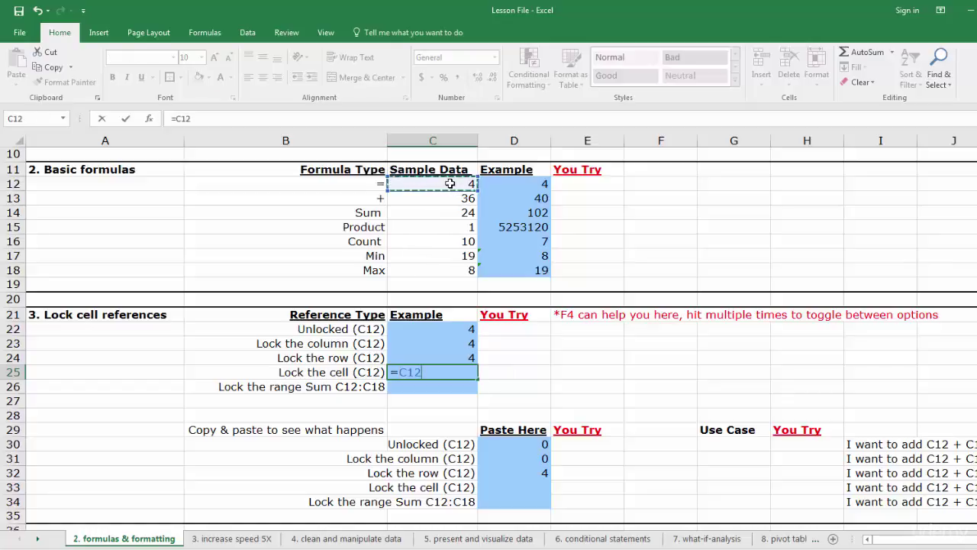
key("F4")
key("Return")
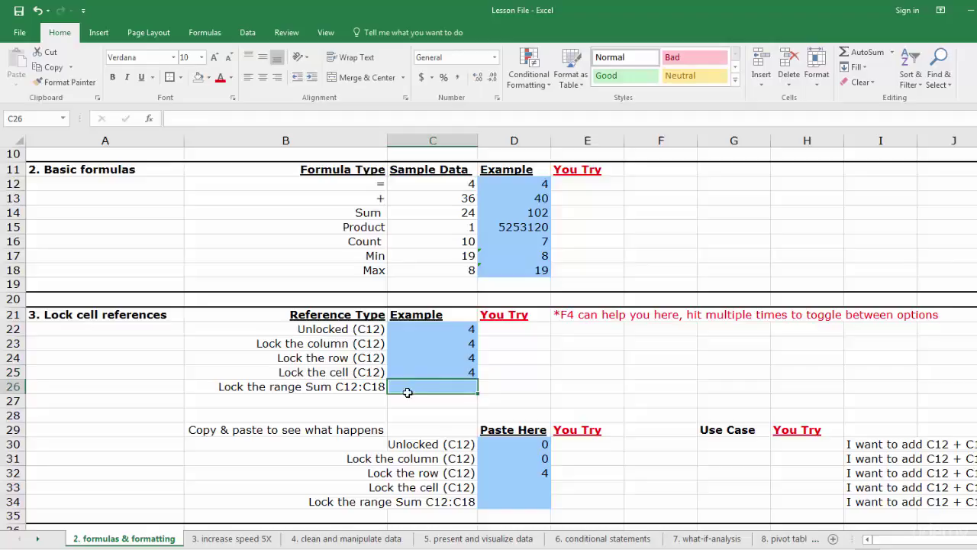
Step: Copy the fully locked reference from C25 to D33 and inspect which cell the pasted formula points to
left_click(442, 373)
left_click(49, 68)
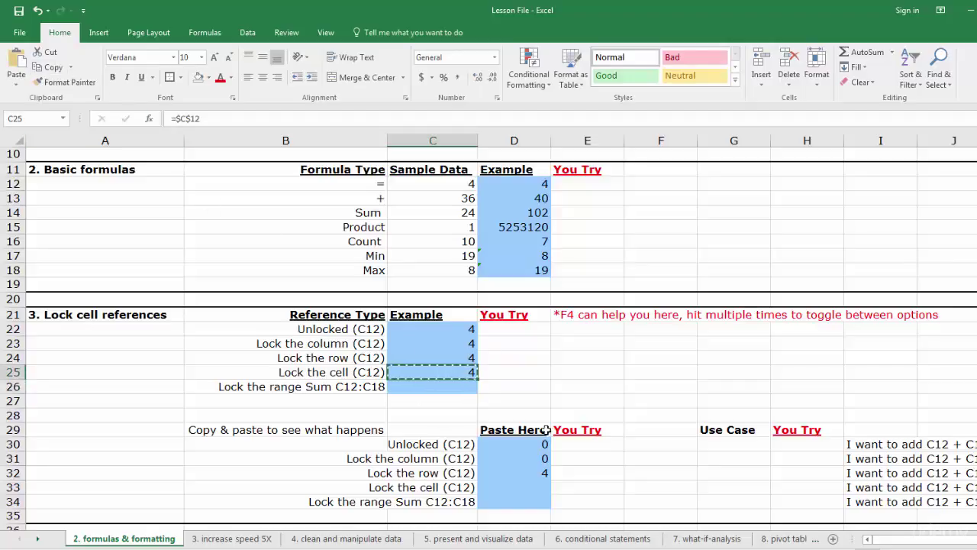
left_click(544, 486)
left_click(15, 64)
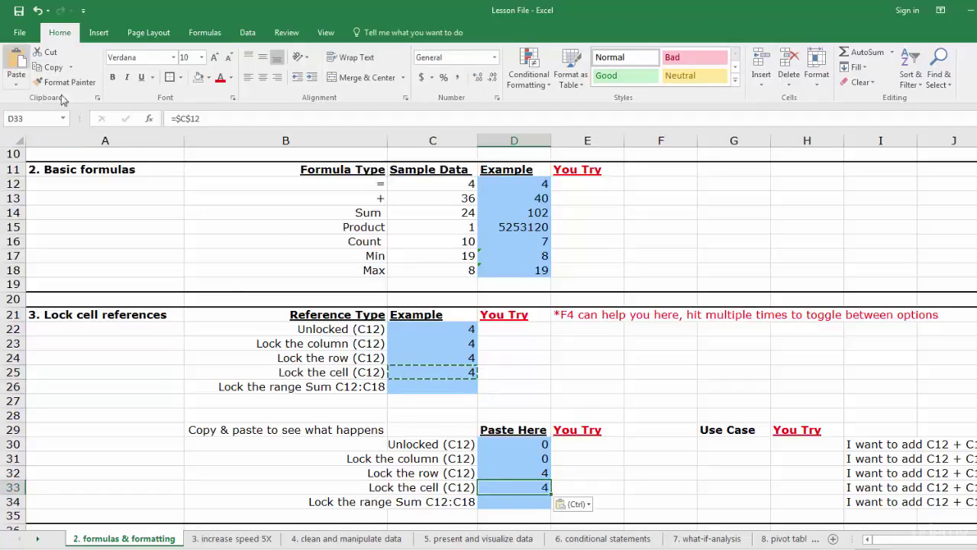
left_click(525, 486)
double_click(525, 487)
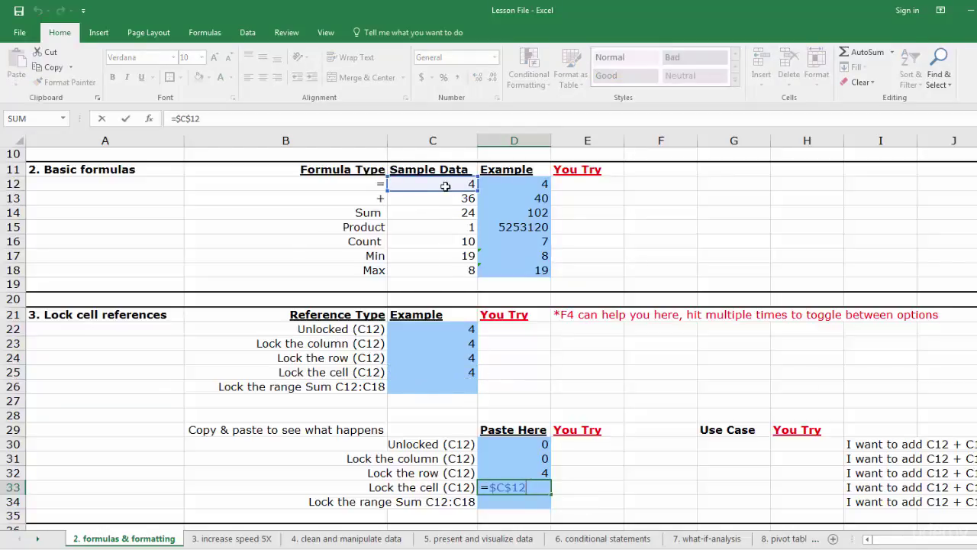
key("Return")
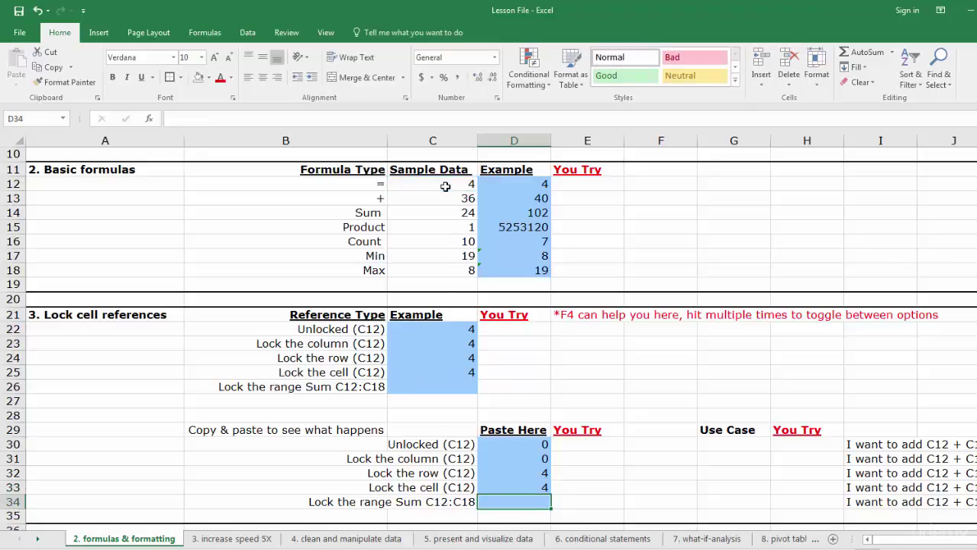
Step: Enter =SUM($C$12:$C$18) in C26, adding each dollar sign to the range individually
left_click(436, 381)
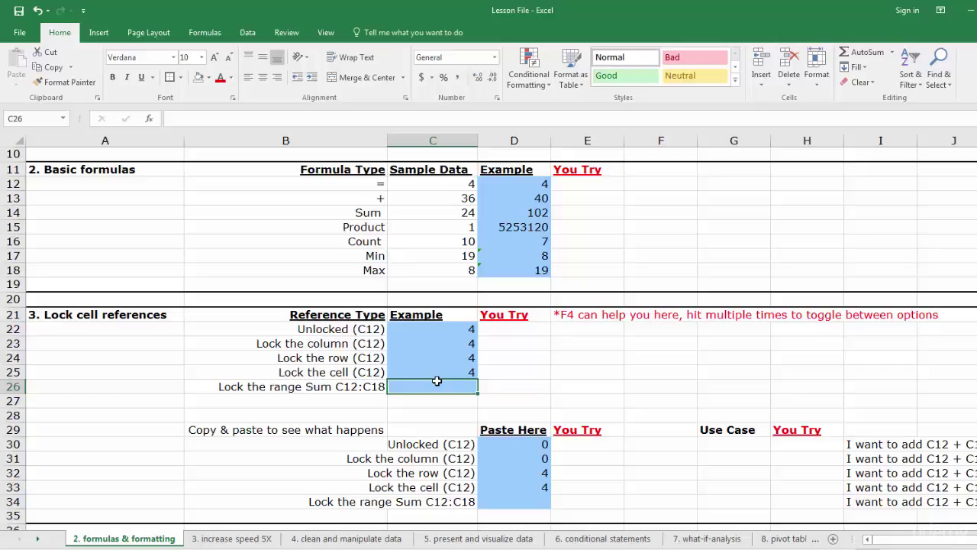
type("=SUM(")
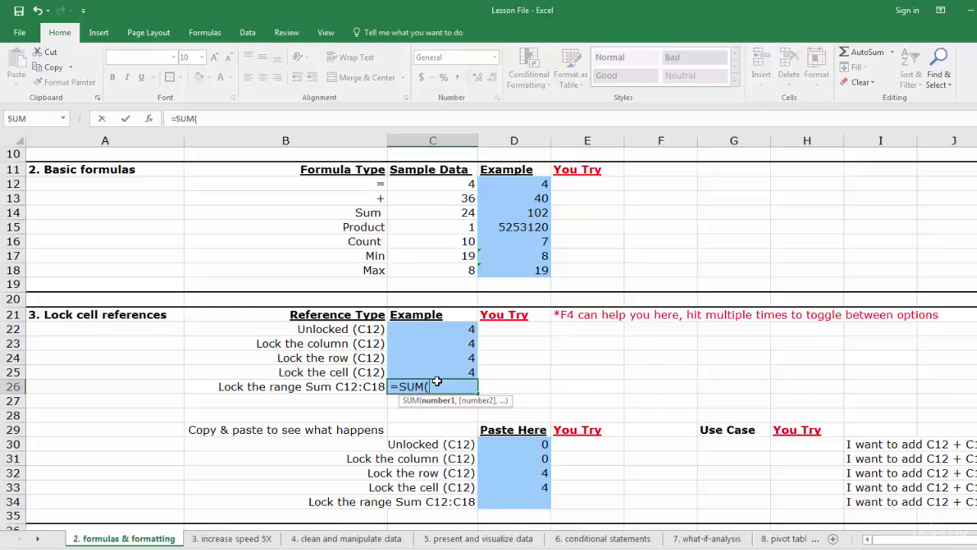
left_click_drag(446, 185, 450, 265)
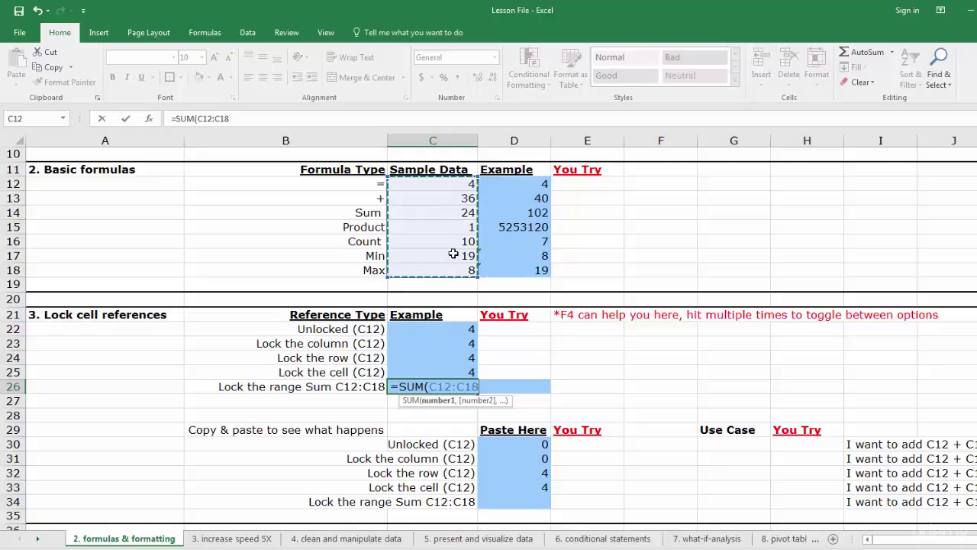
left_click(431, 387)
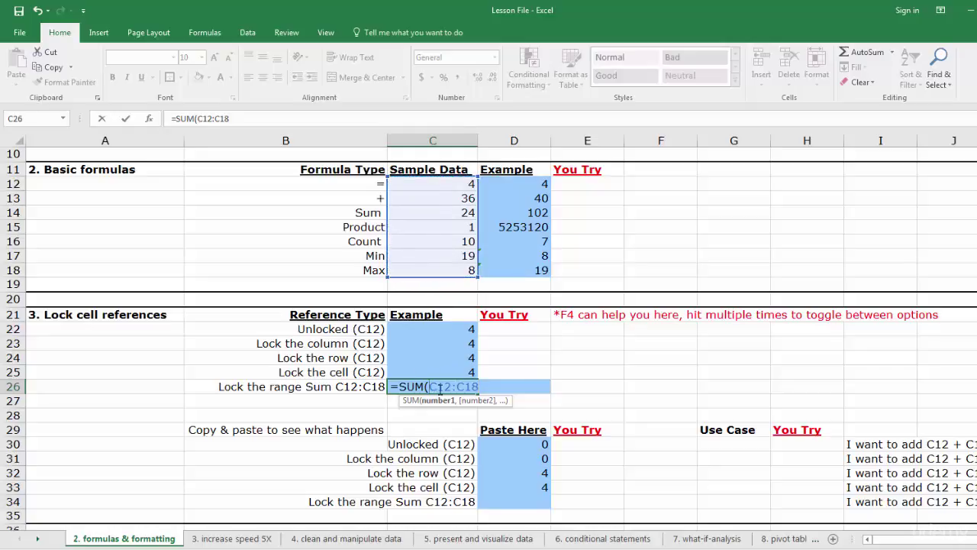
type("$")
left_click(446, 386)
type("$")
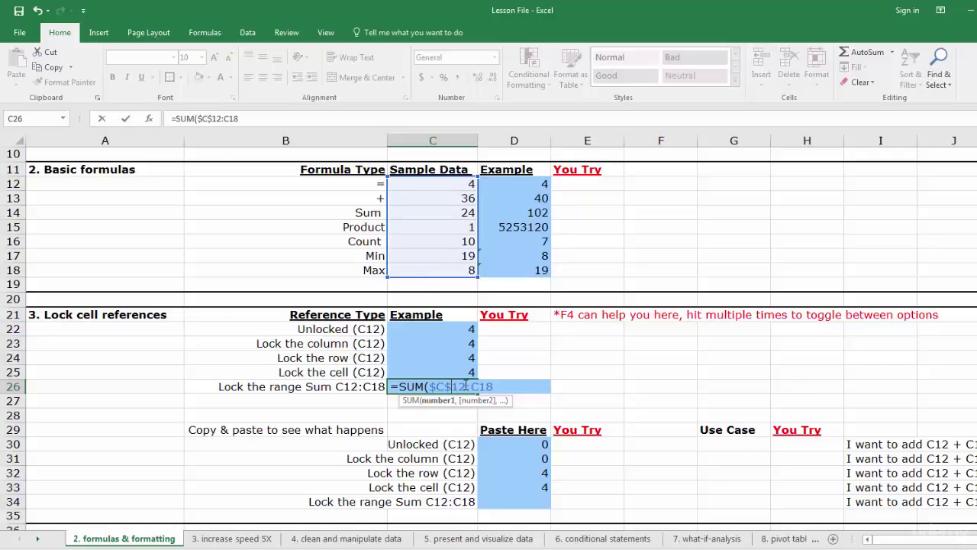
left_click(471, 387)
type("$C$")
key("Return")
key("Up")
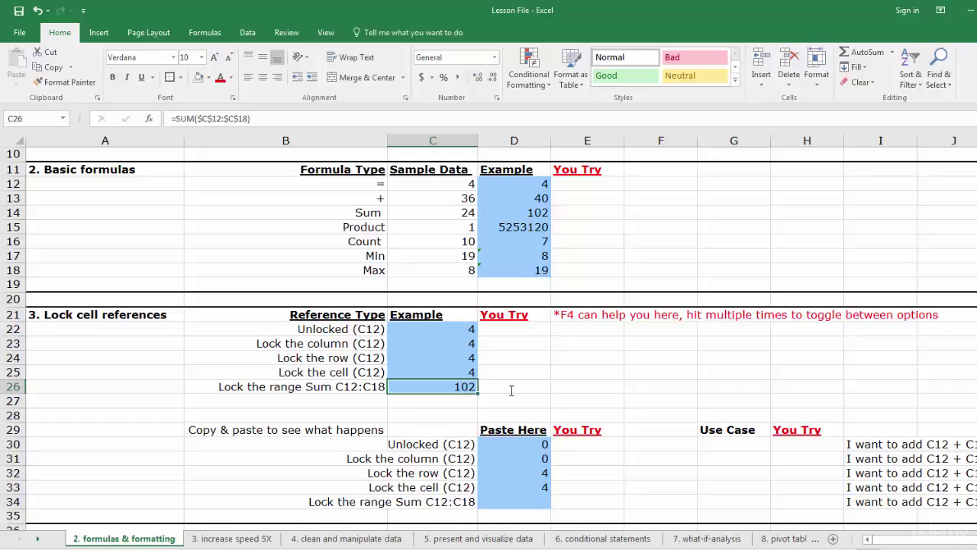
Step: Clear the C26 formula and rebuild it as =SUM($C$12:$C$18), locking the whole selected range at once
key("F2")
key("BackSpace")
key("BackSpace")
key("BackSpace")
key("BackSpace")
key("BackSpace")
key("BackSpace")
key("BackSpace")
key("BackSpace")
key("BackSpace")
key("BackSpace")
key("BackSpace")
key("BackSpace")
key("BackSpace")
key("BackSpace")
key("BackSpace")
key("BackSpace")
type("sum(")
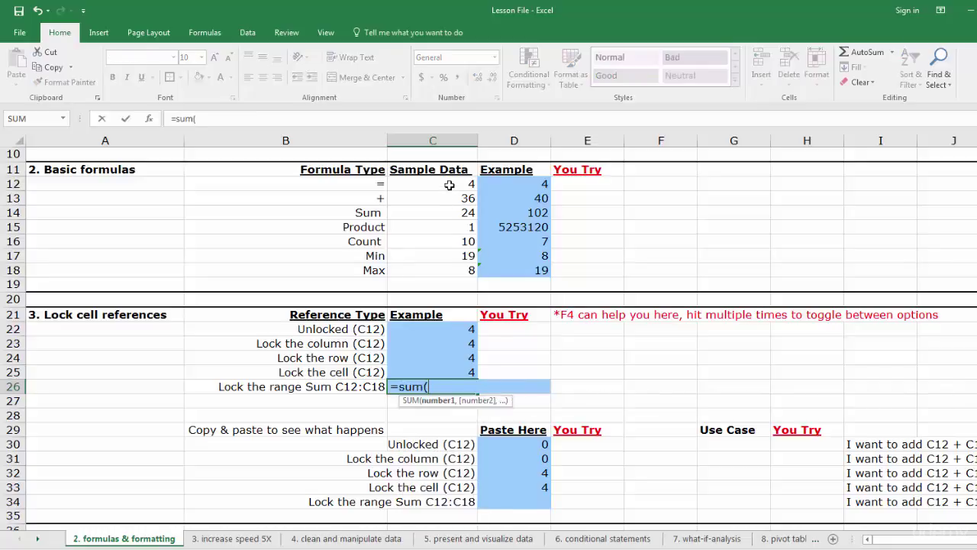
left_click_drag(450, 185, 443, 270)
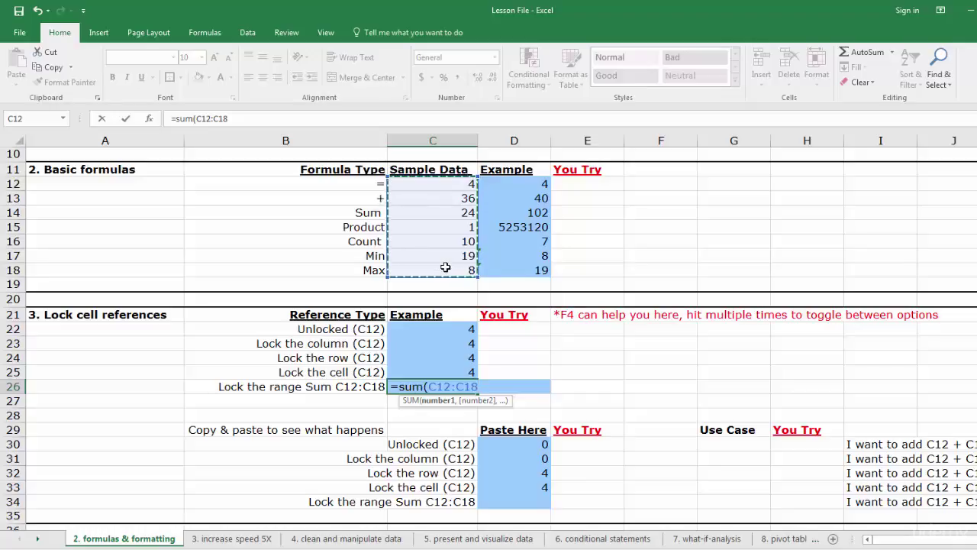
key("F4")
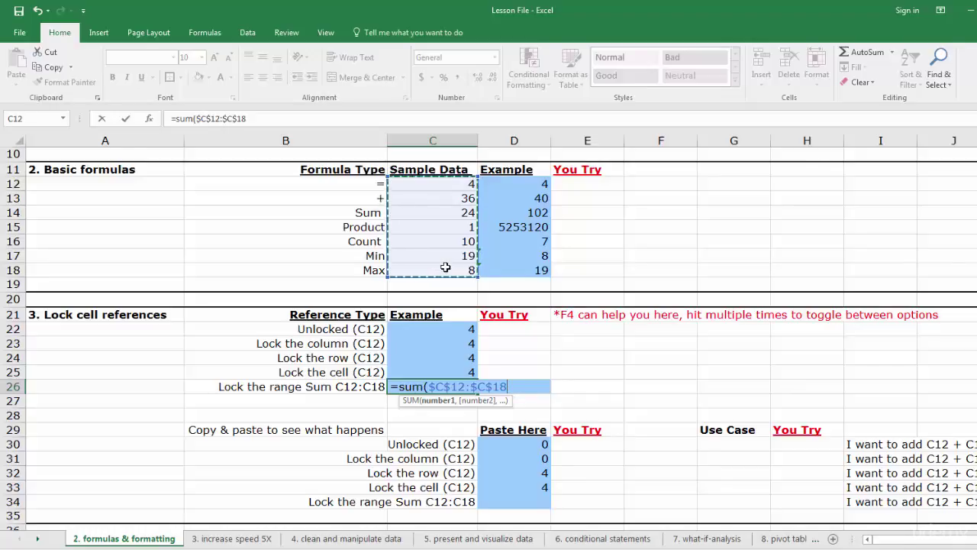
key("Return")
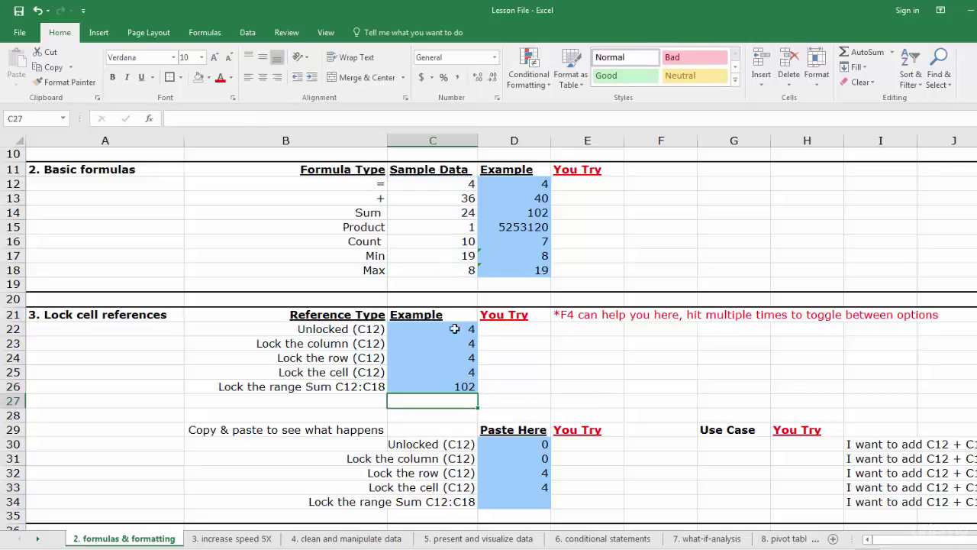
Step: Copy the locked-range sum from C26 to D34 and inspect which range the pasted formula covers
left_click(458, 386)
left_click(51, 67)
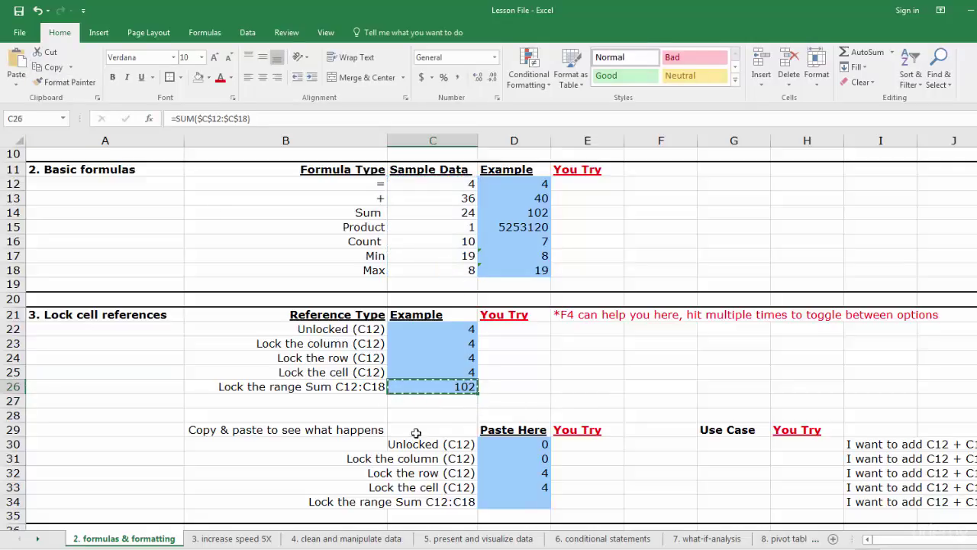
left_click(523, 501)
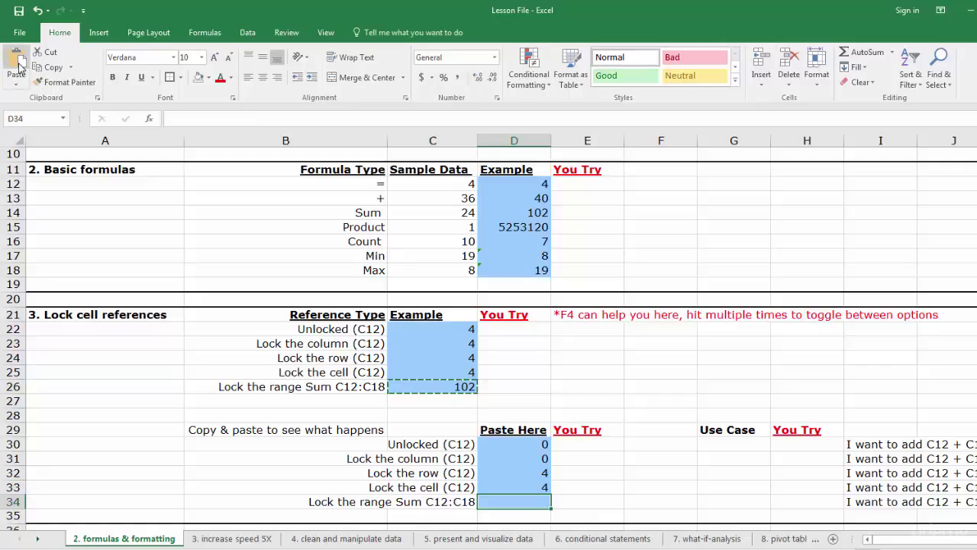
left_click(16, 62)
double_click(513, 503)
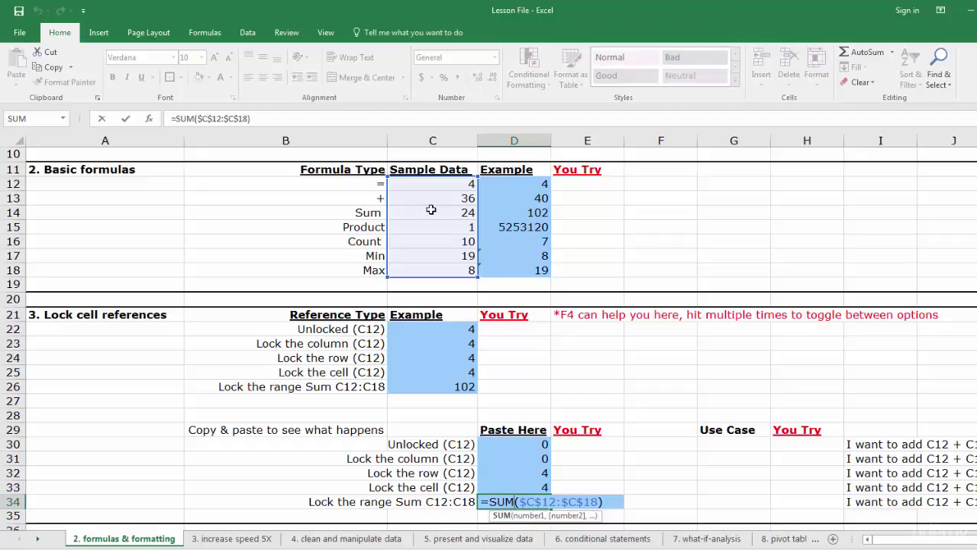
key("Return")
left_click(722, 444)
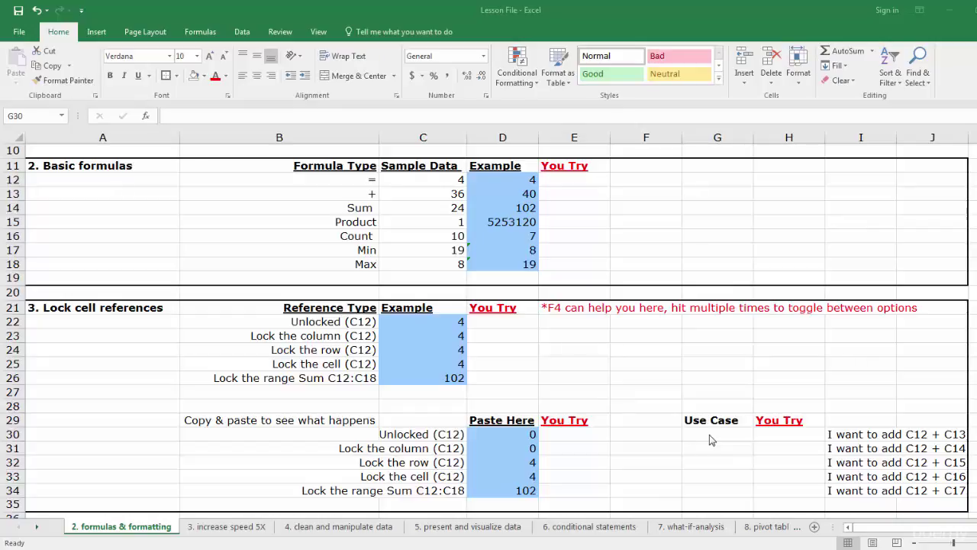
key("shift+Down")
key("shift+Down")
key("shift+Down")
key("shift+Down")
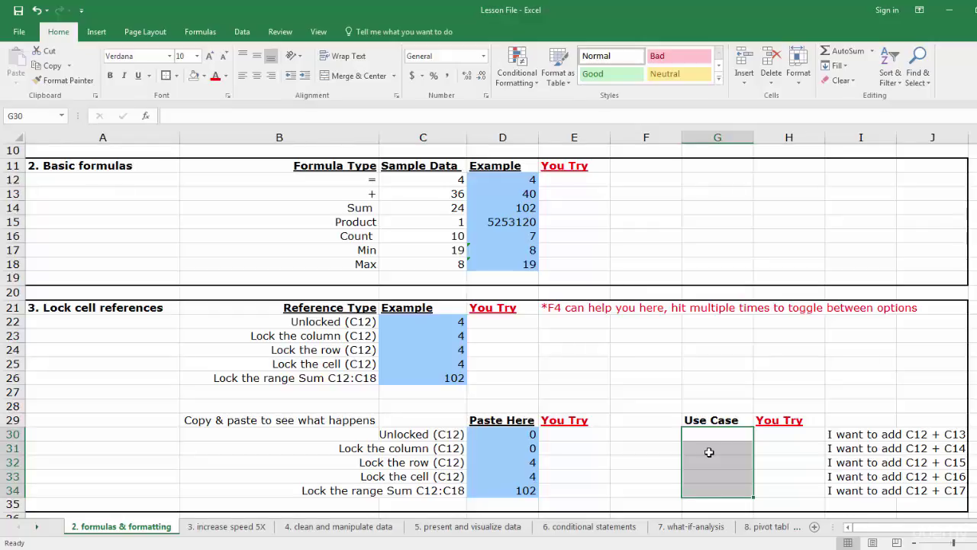
left_click(729, 438)
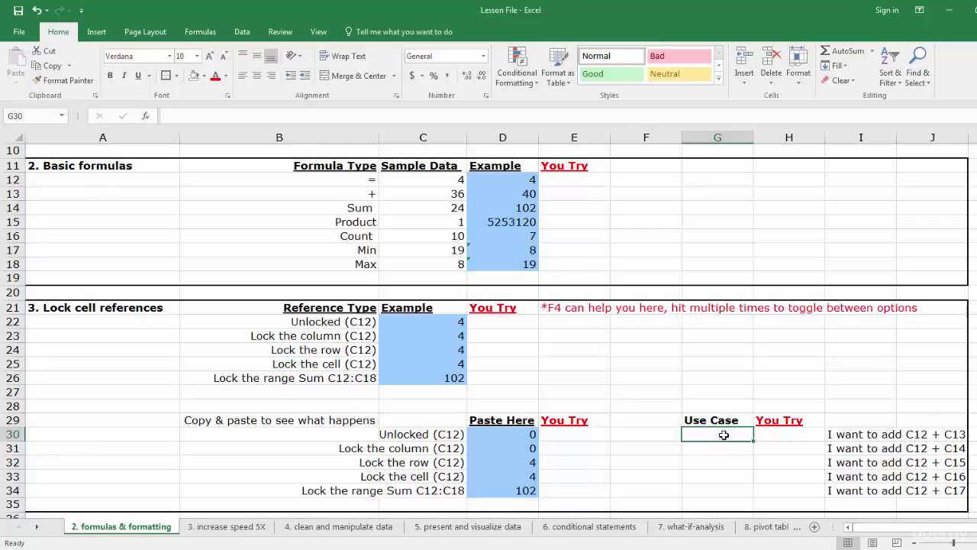
key("Return")
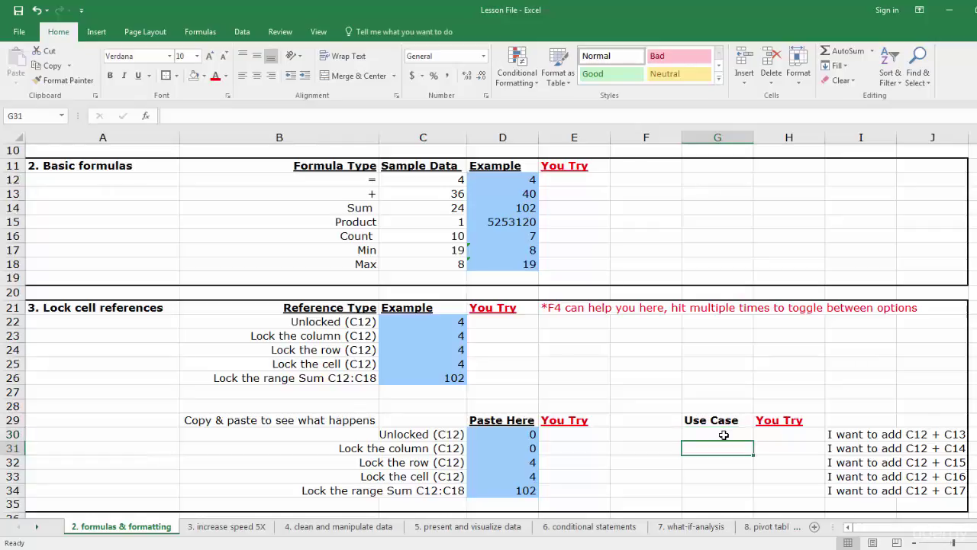
Step: Enter the unlocked formula =C12+C13 in the first Use Case cell, G30
left_click(723, 434)
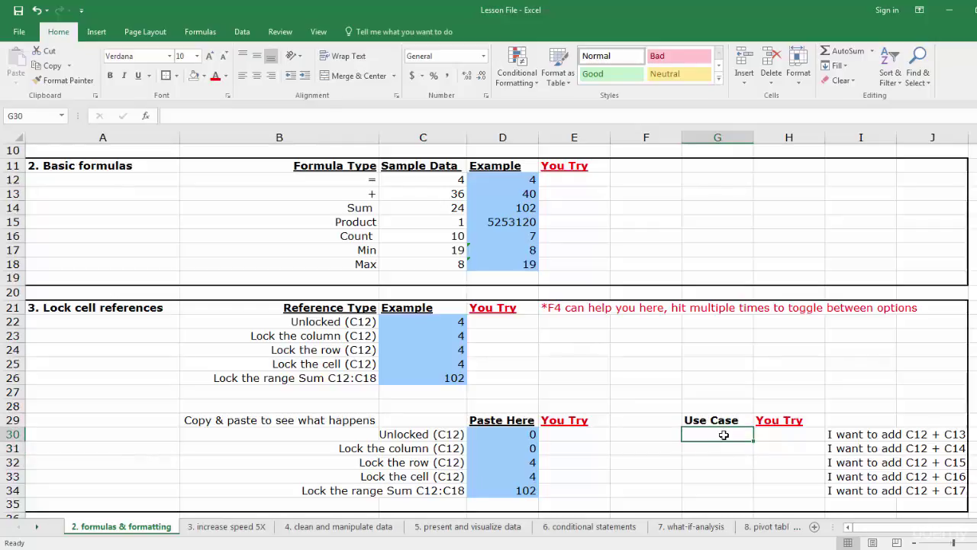
type("=")
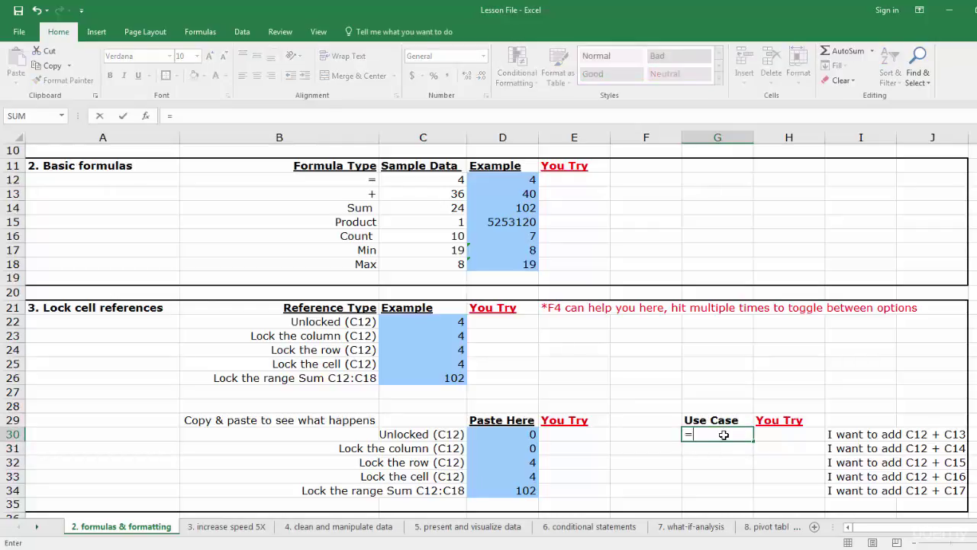
left_click(439, 179)
type("+")
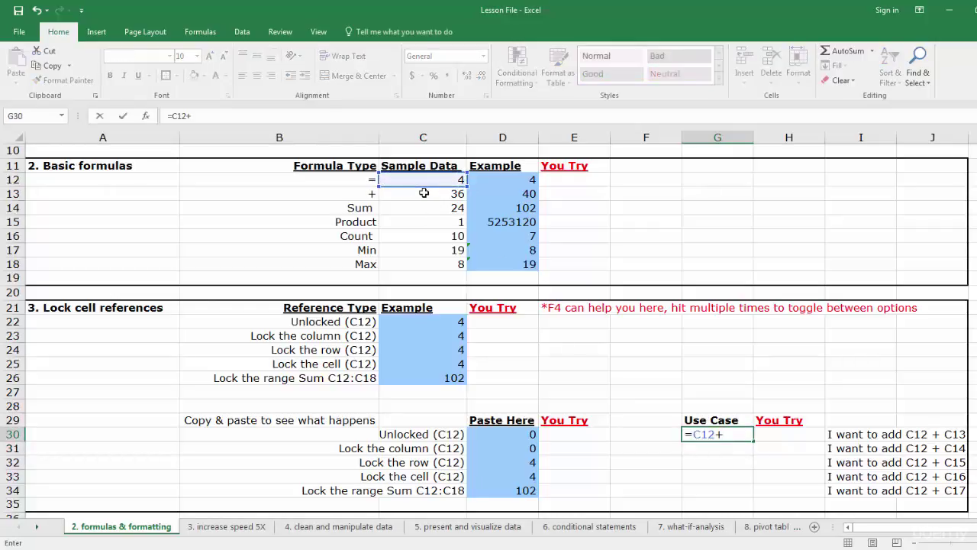
left_click(424, 193)
key("ctrl+Return")
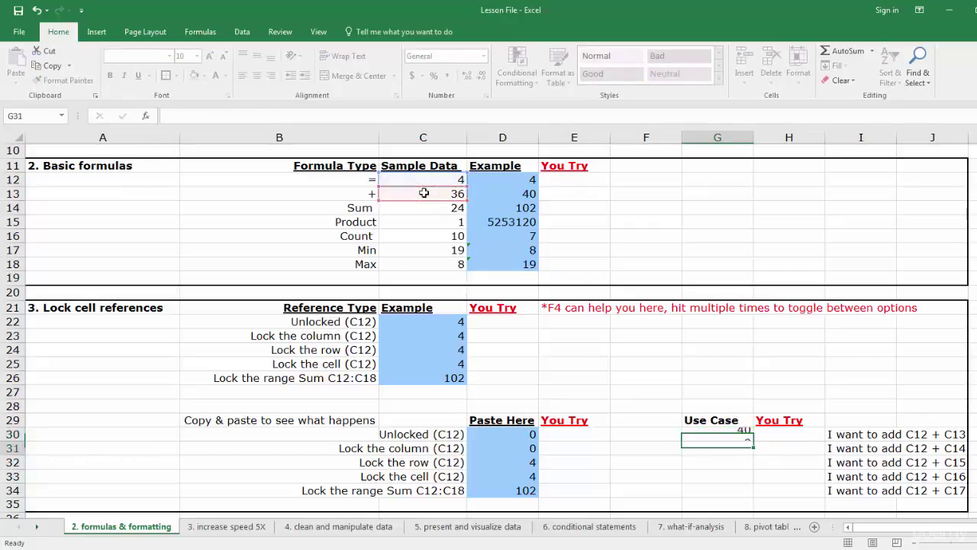
Step: Copy the unlocked addition formula from G30 to G31 and inspect which cells the pasted formula adds
left_click(61, 65)
left_click(740, 448)
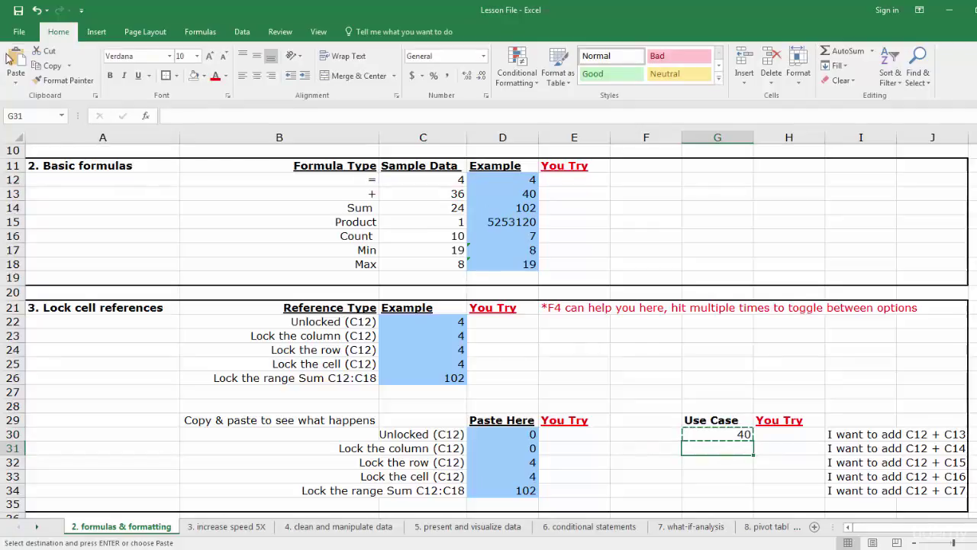
key("ctrl+v")
double_click(740, 451)
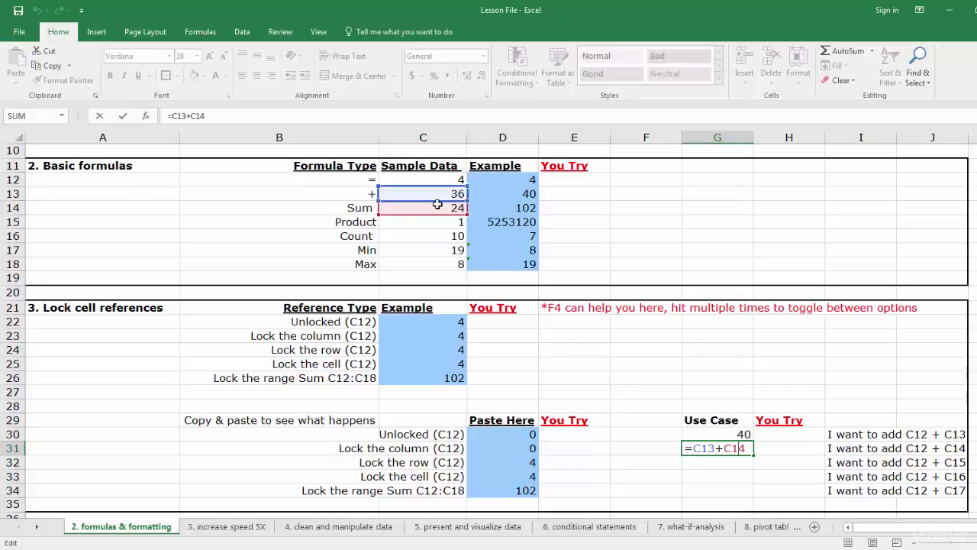
key("Escape")
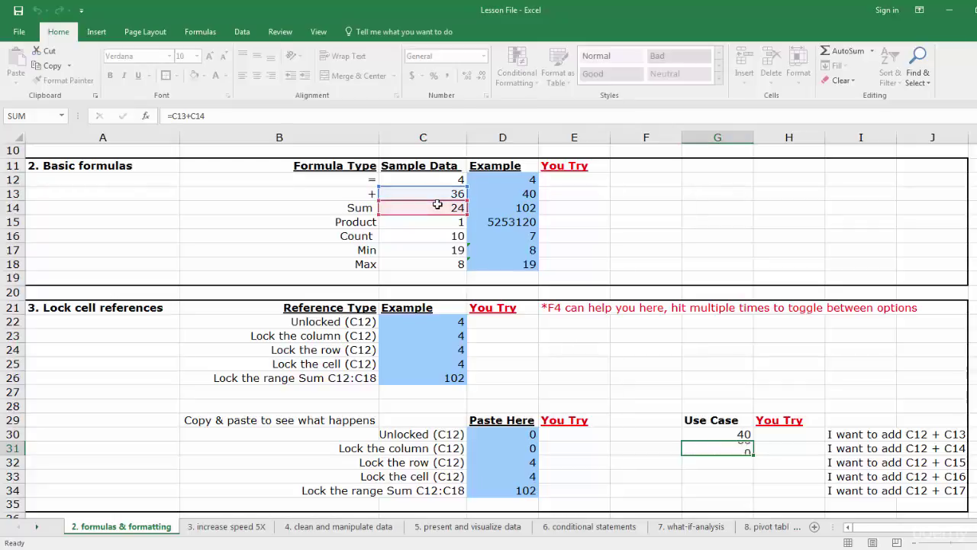
Step: Replace the formula in G31 with =C12+C14
type("=")
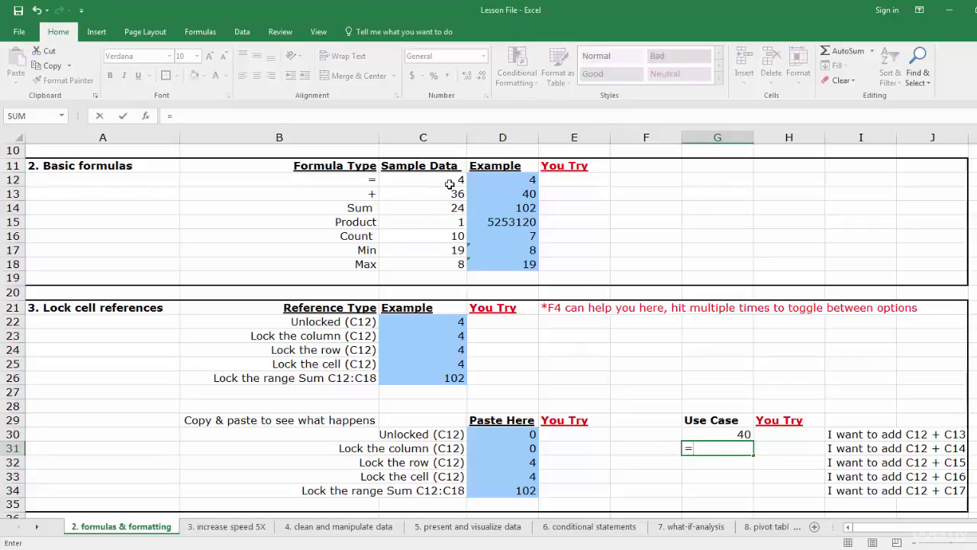
left_click(458, 180)
type("+")
left_click(456, 207)
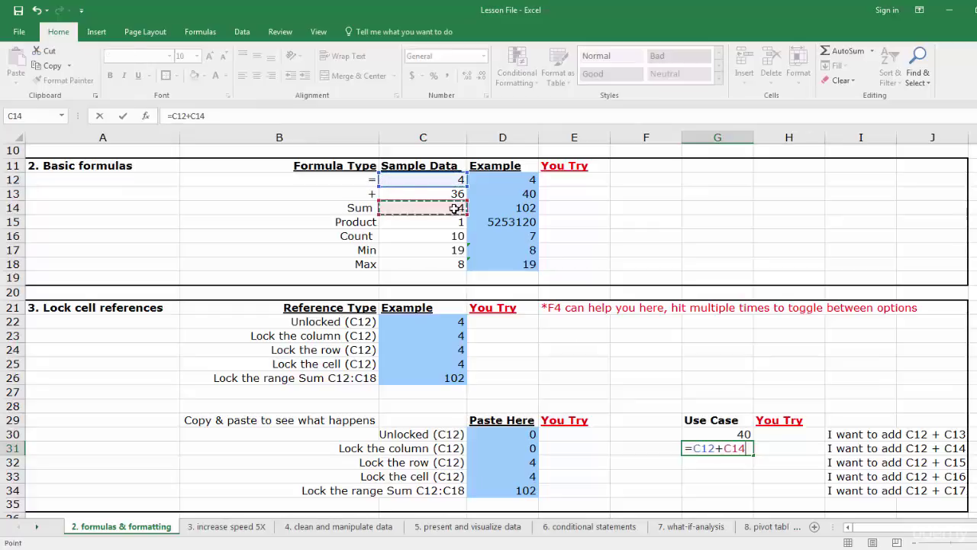
key("Return")
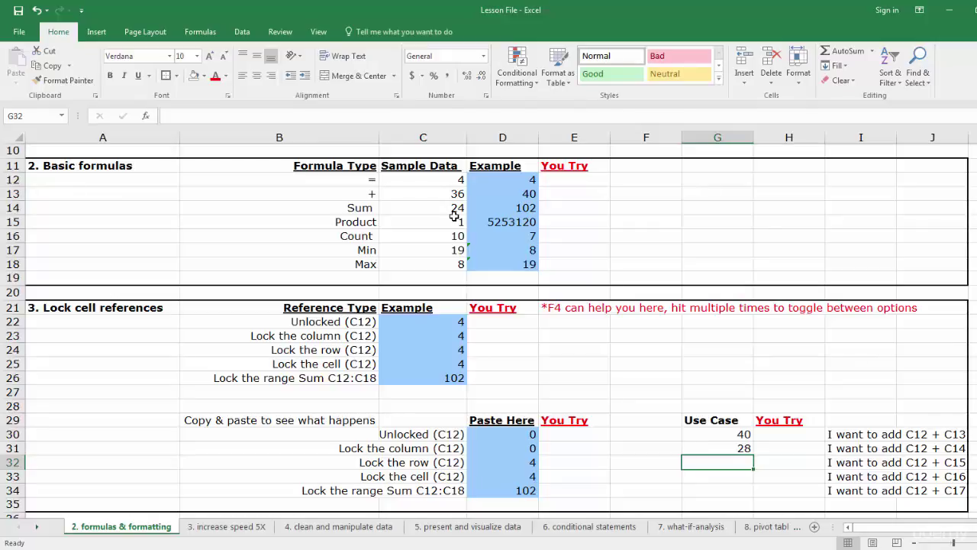
Step: Clear the formula in G31 and replace the one in G30 with =C$12+C13, locking only the row of C12
key("Up")
key("Delete")
key("Up")
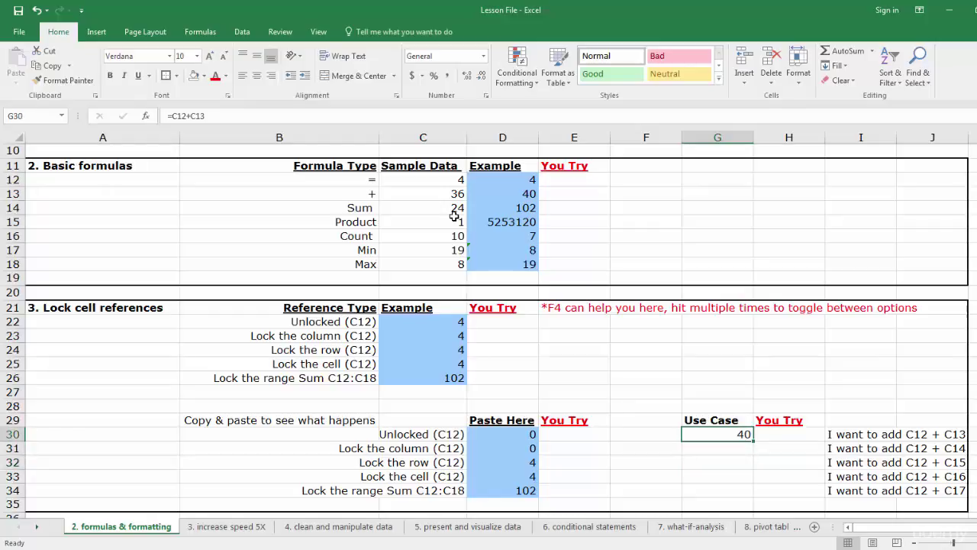
type("=")
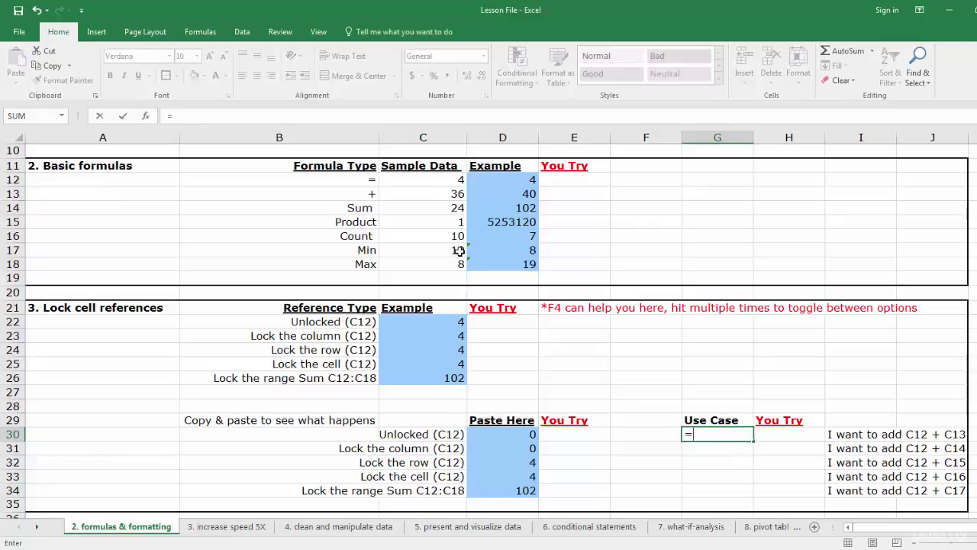
left_click(430, 177)
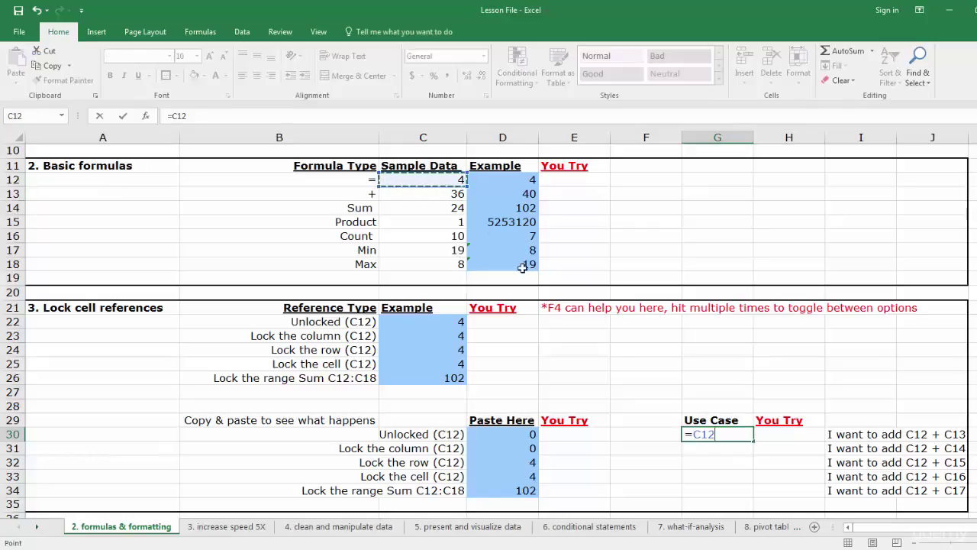
left_click(703, 434)
type("$")
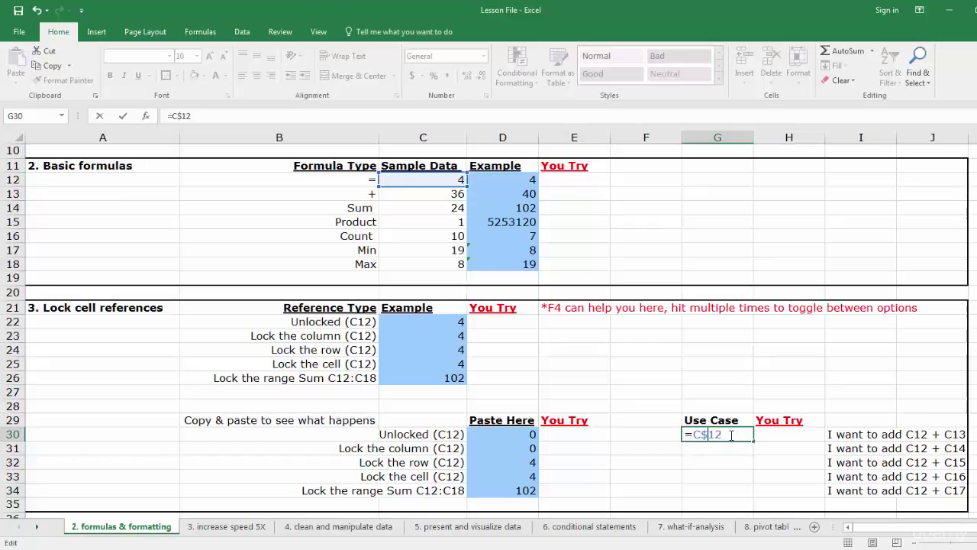
left_click(733, 435)
left_click(452, 193)
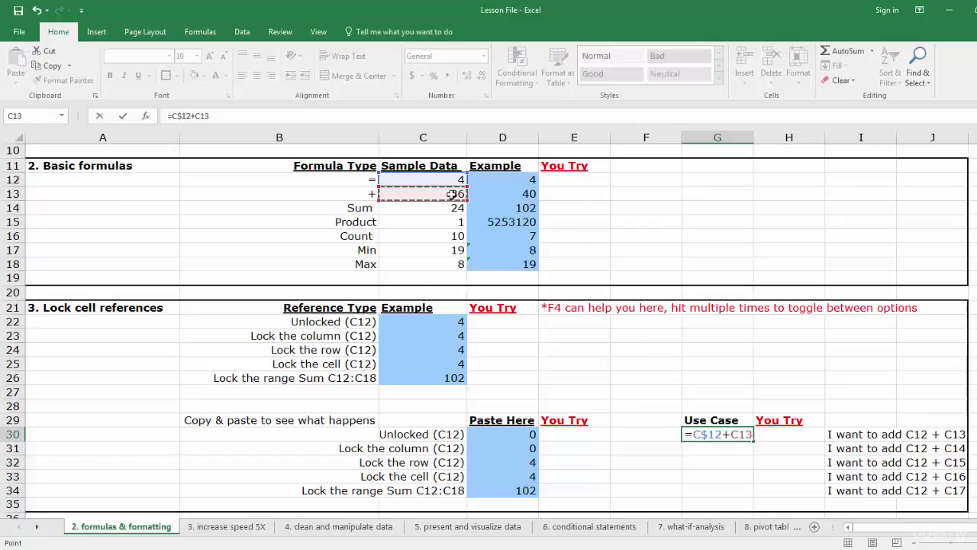
key("Return")
Step: Copy the row-locked addition formula from G30 to G31 and inspect which cells the pasted formula adds
key("Up")
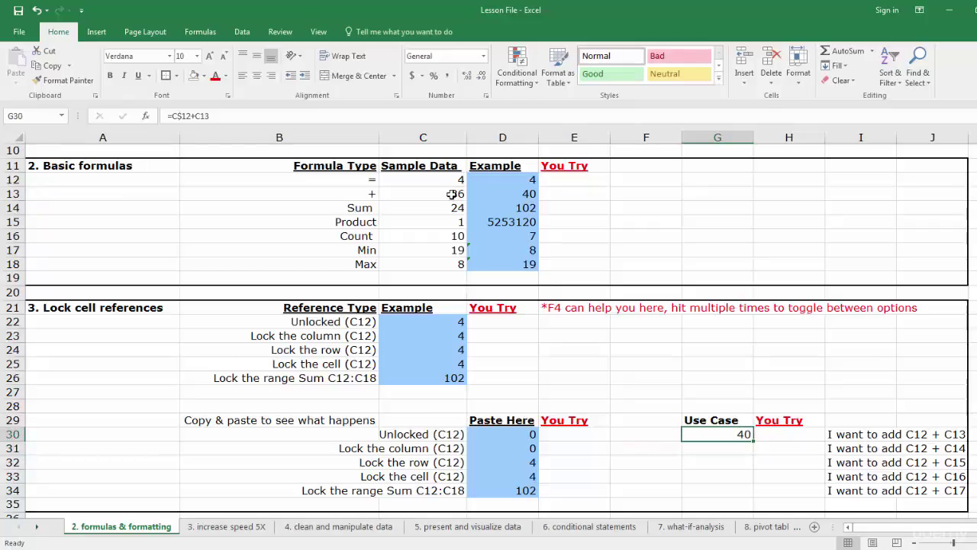
left_click(48, 66)
left_click(733, 448)
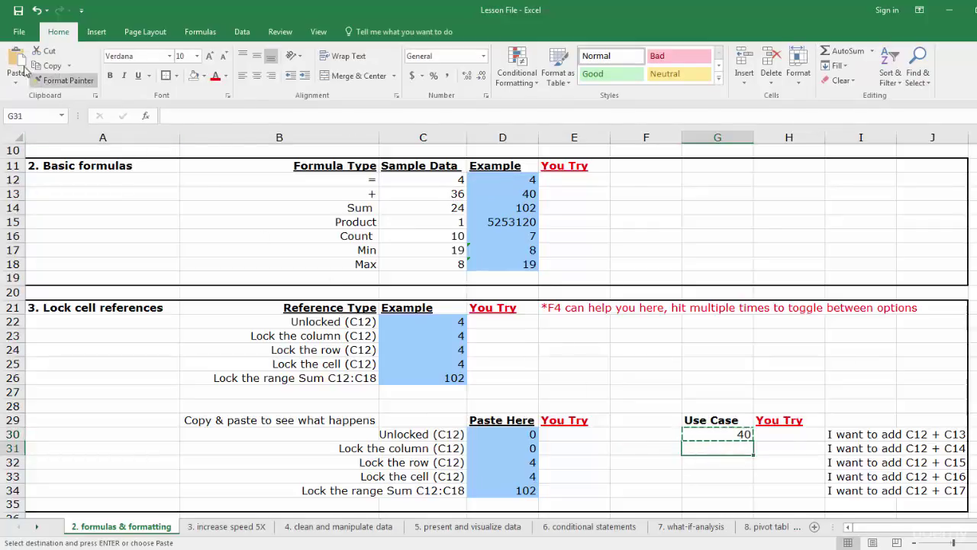
left_click(15, 63)
double_click(740, 450)
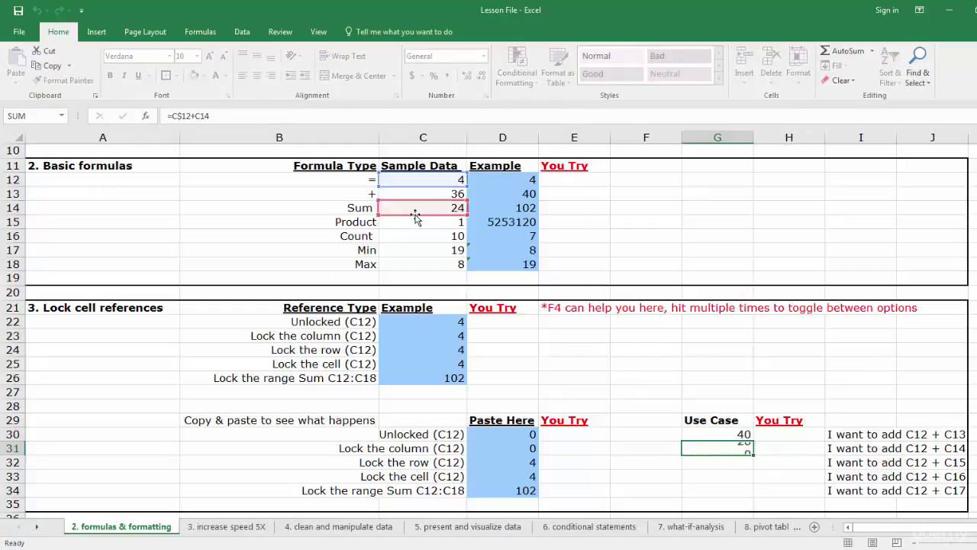
key("Escape")
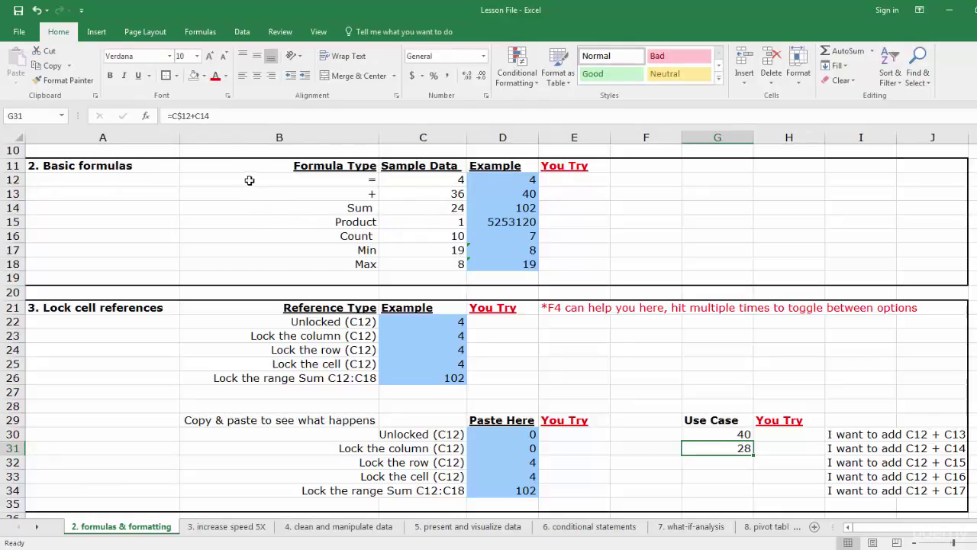
Step: Copy the row-locked addition formula from G31 into the remaining Use Case cells, G32 through G34
left_click(48, 66)
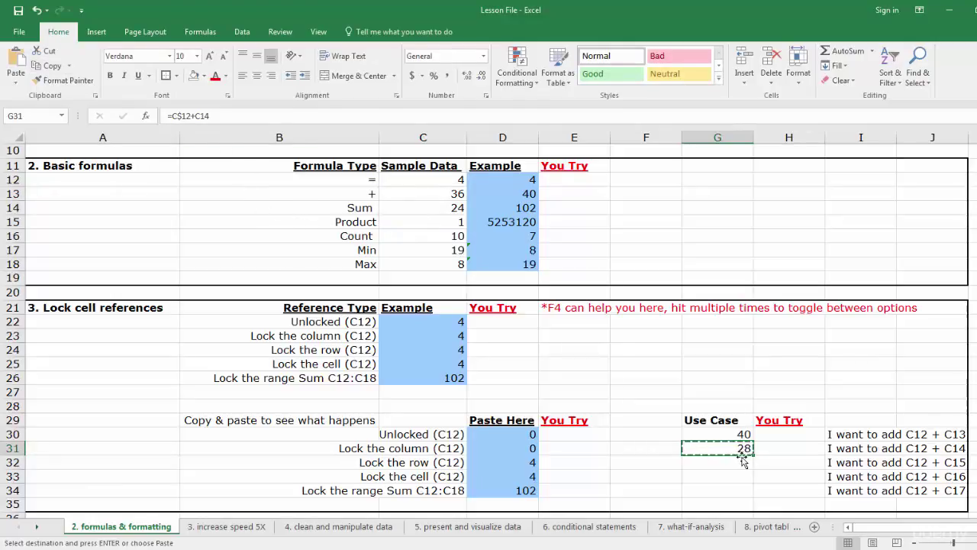
left_click_drag(742, 461, 741, 490)
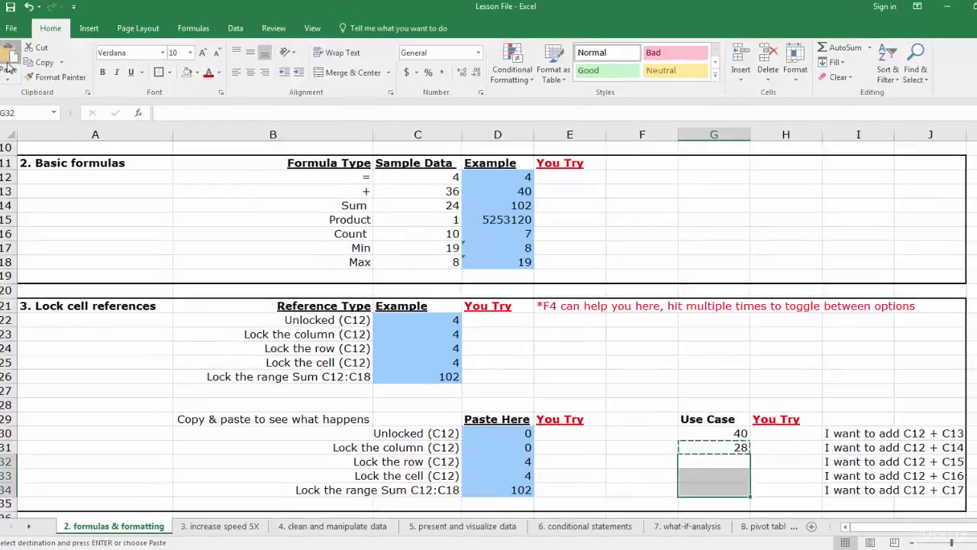
left_click(7, 65)
scroll(748, 420, "down", 1)
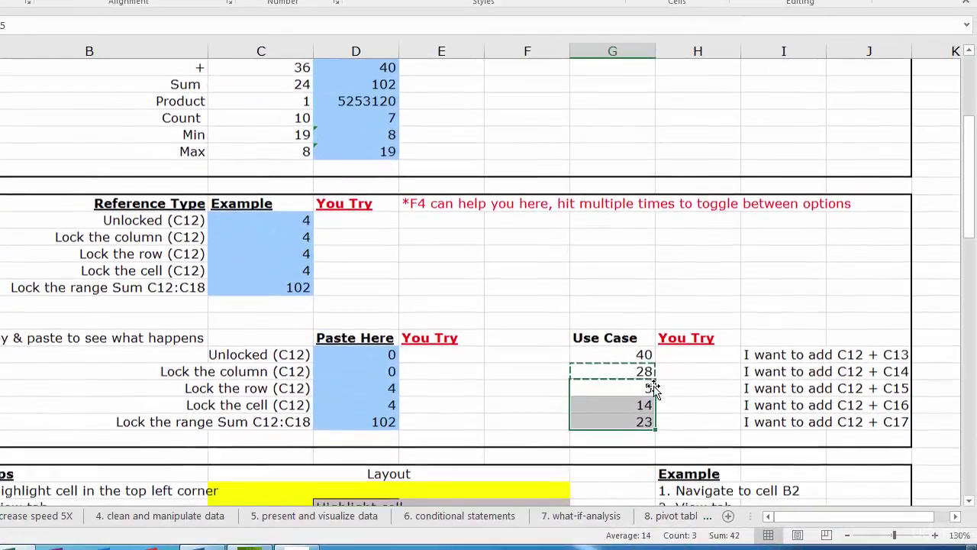
left_click(535, 321)
scroll(552, 316, "up", 1)
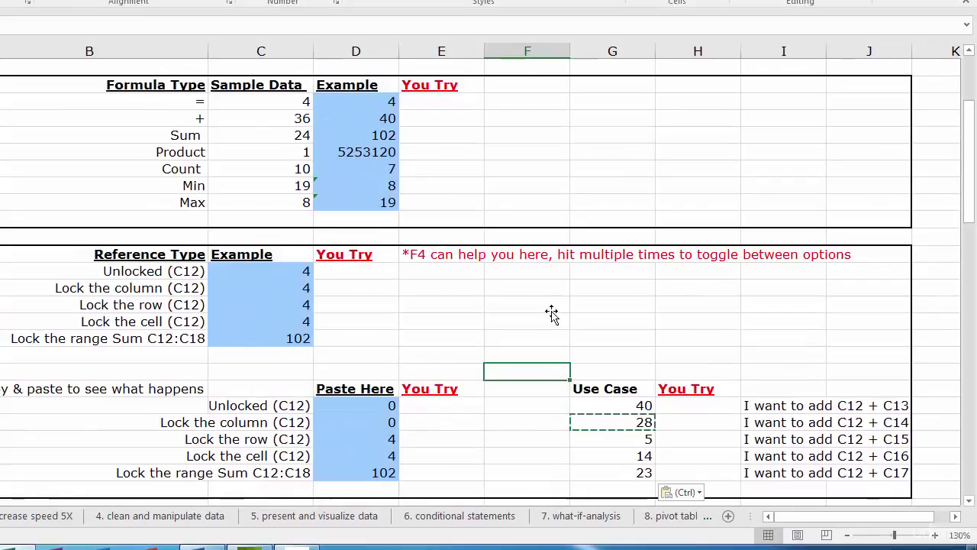